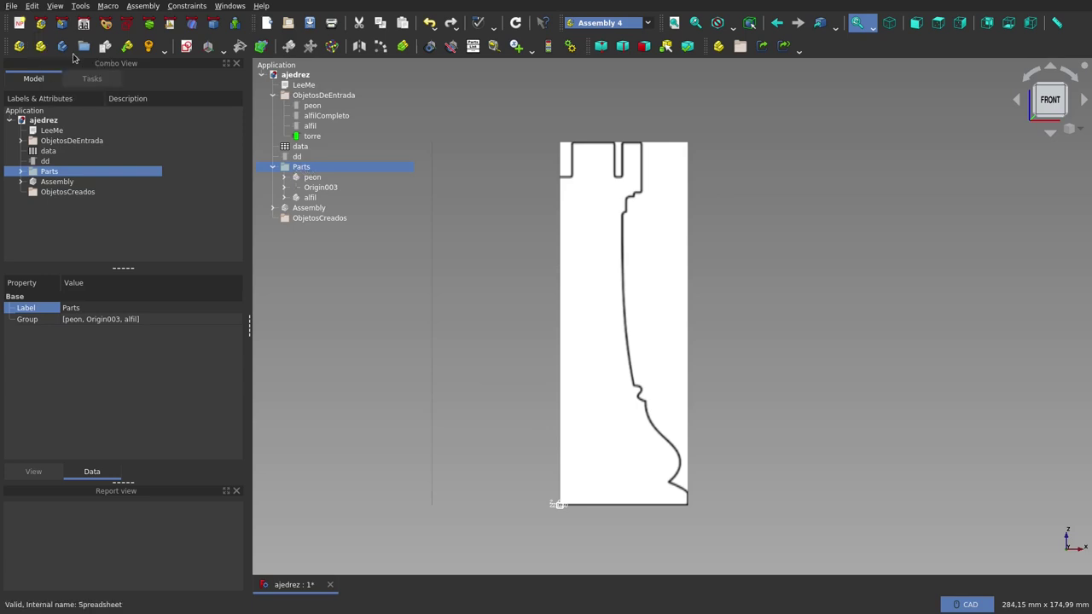
Create a Part named torre, then add a Body also named torre inside it.
click(42, 47)
text(torre)
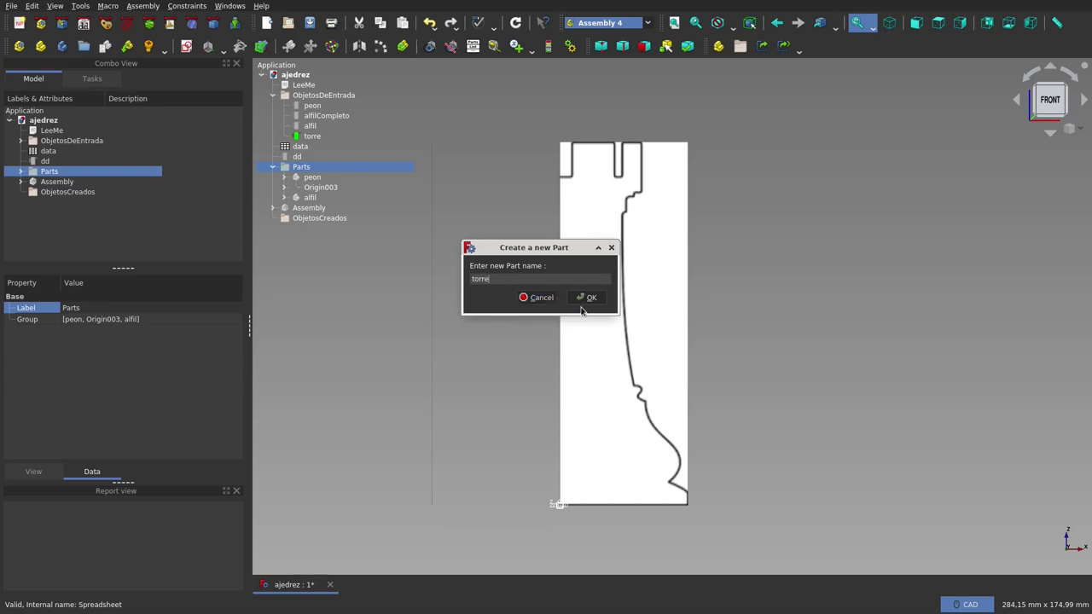
click(583, 298)
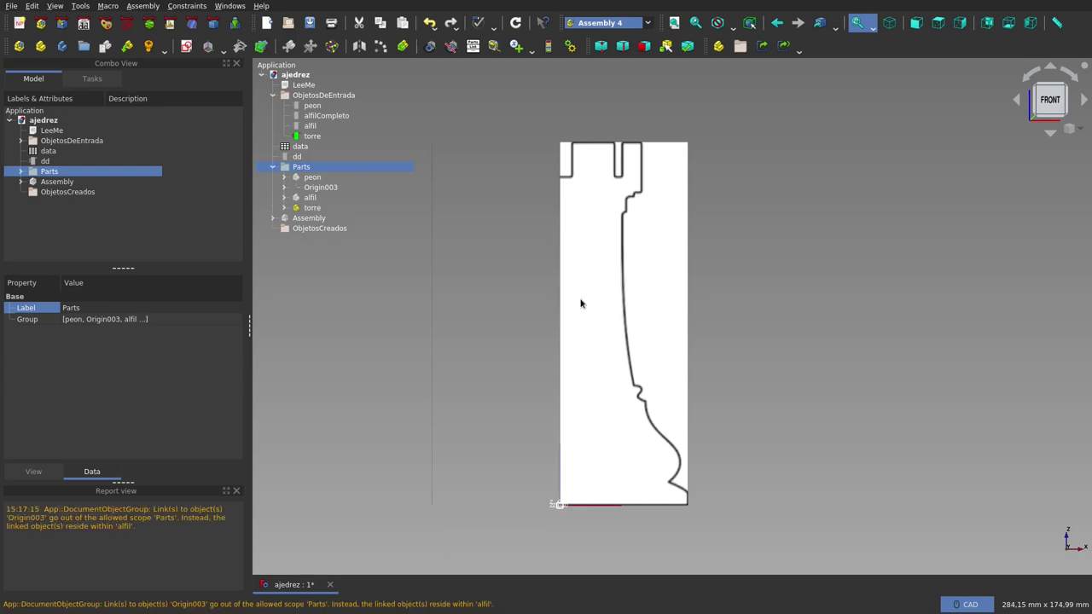
click(310, 209)
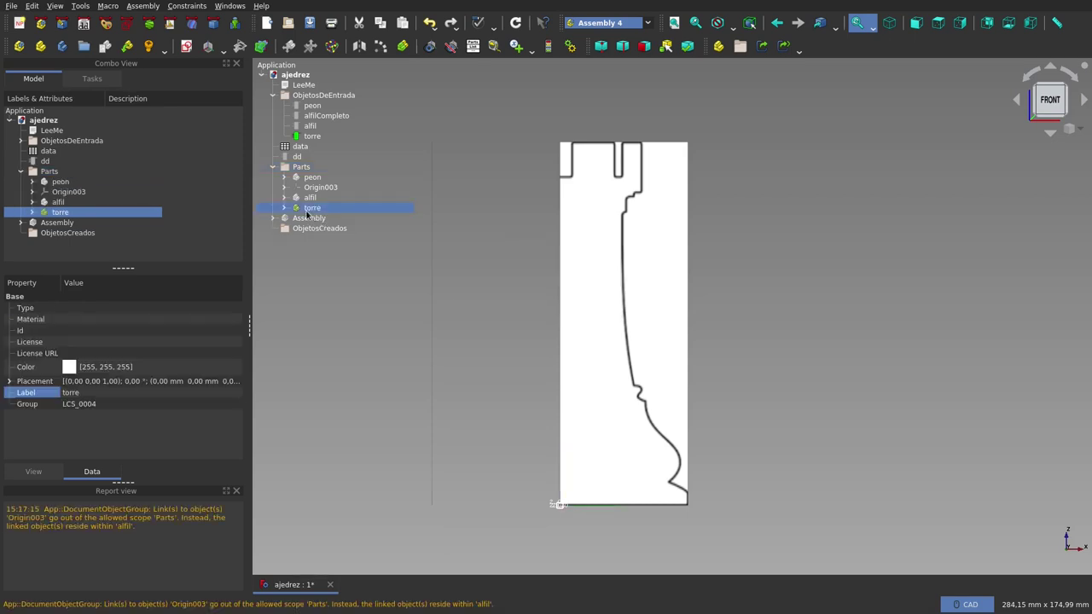
click(71, 51)
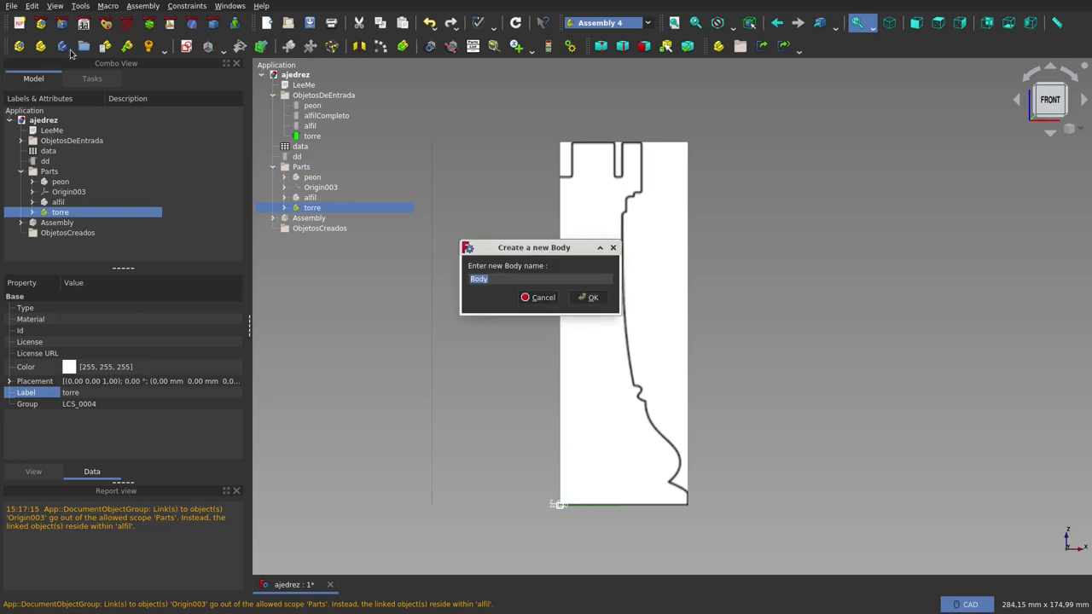
text(t)
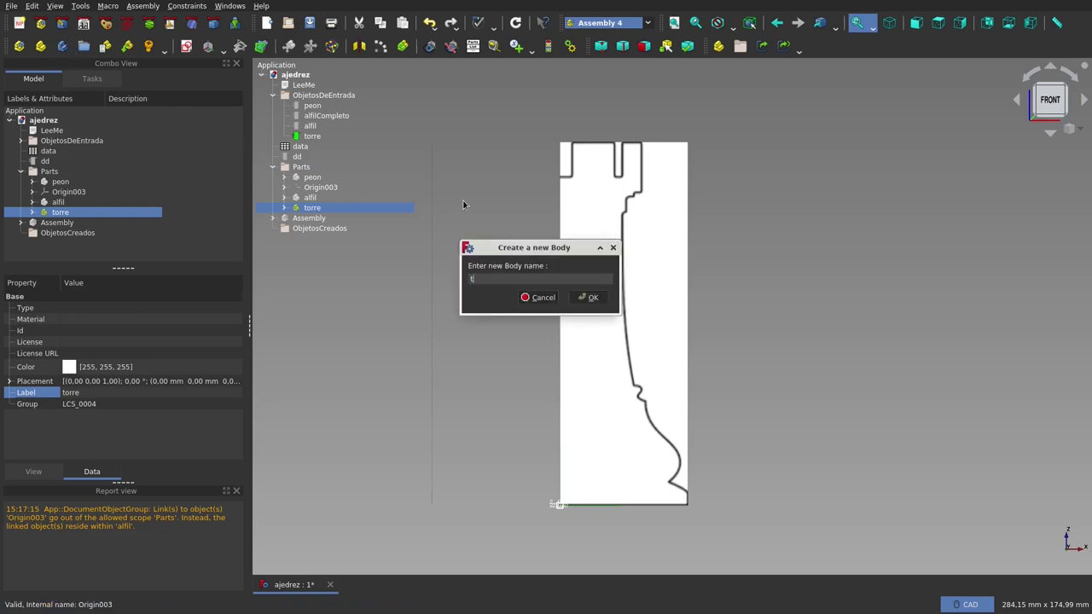
text(orre)
key(Return)
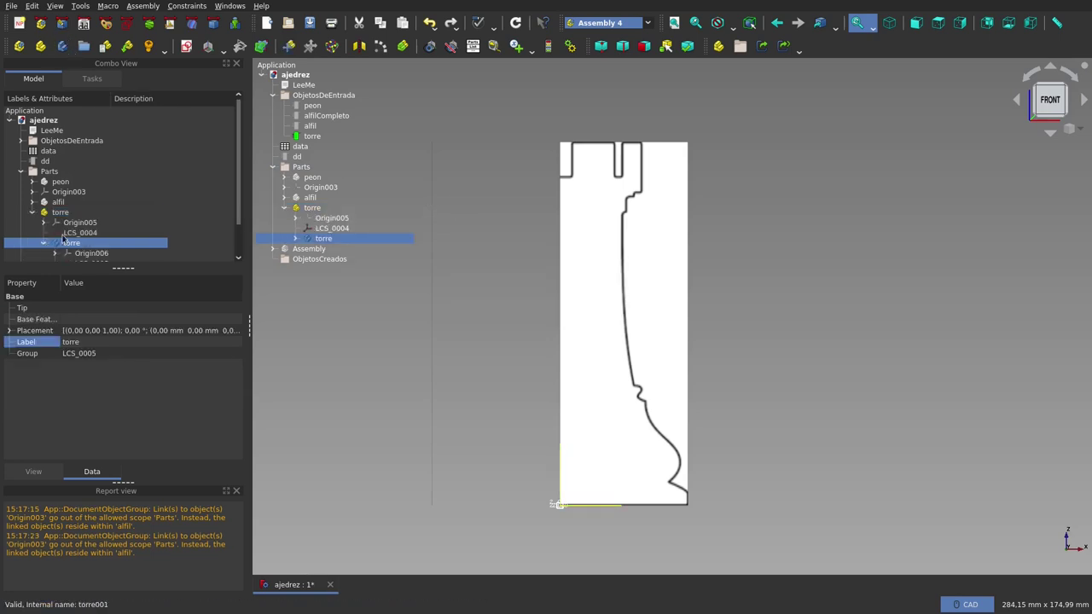
Add a new sketch named torre to the torre body.
click(149, 46)
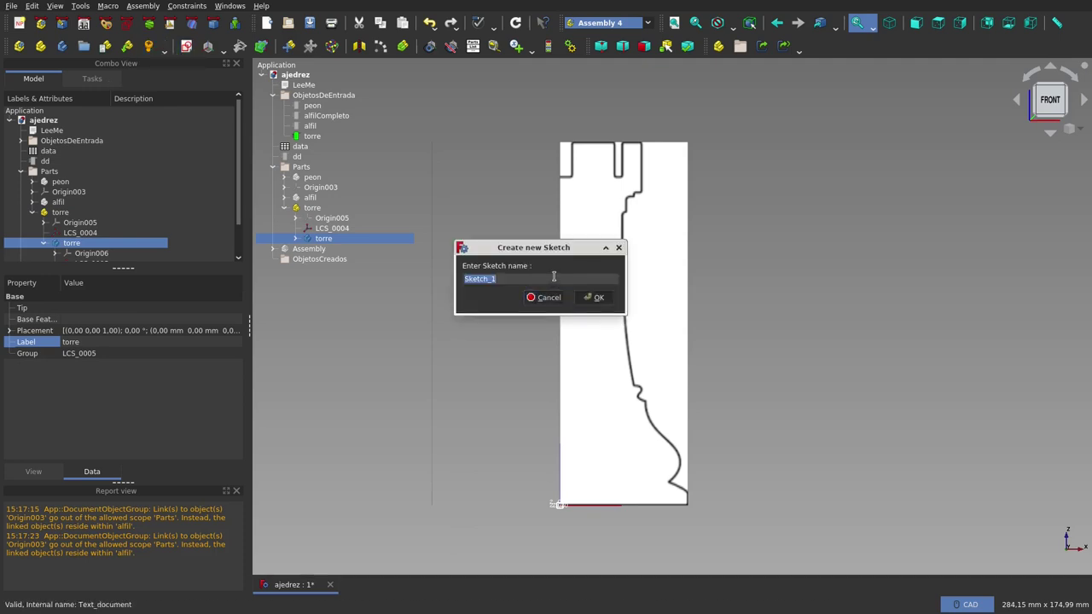
text(torre)
click(602, 298)
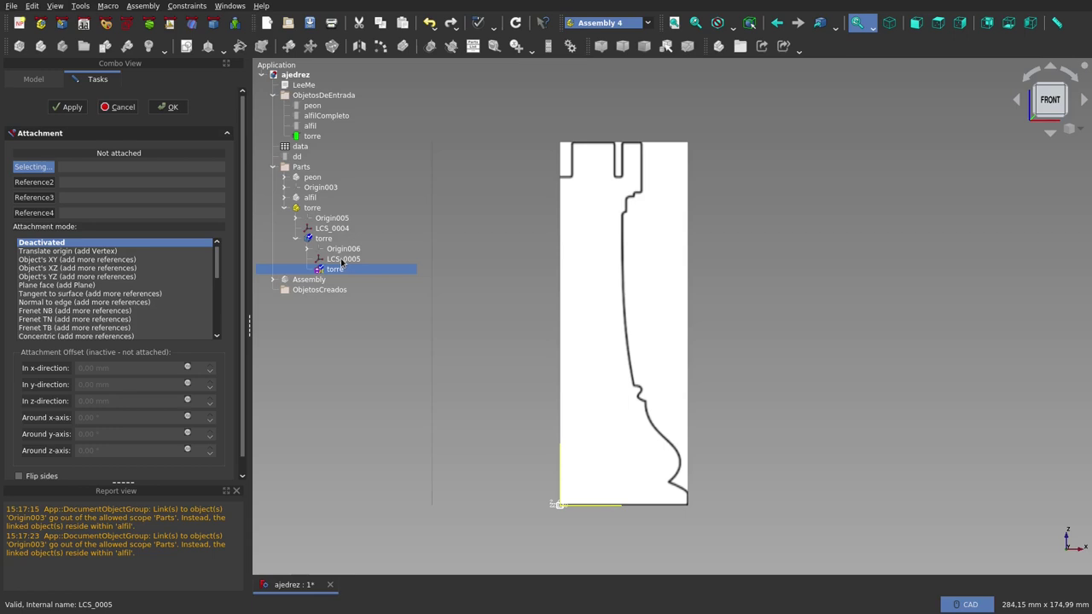
Attach the torre sketch to LCS_0005 using Object's XZ mode.
click(340, 261)
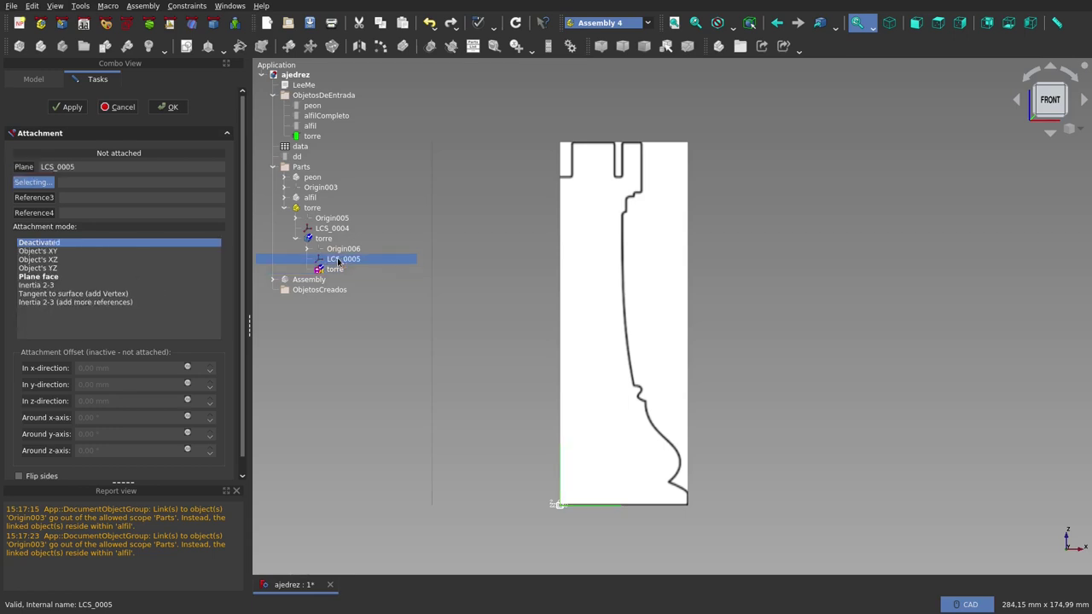
click(54, 260)
click(168, 107)
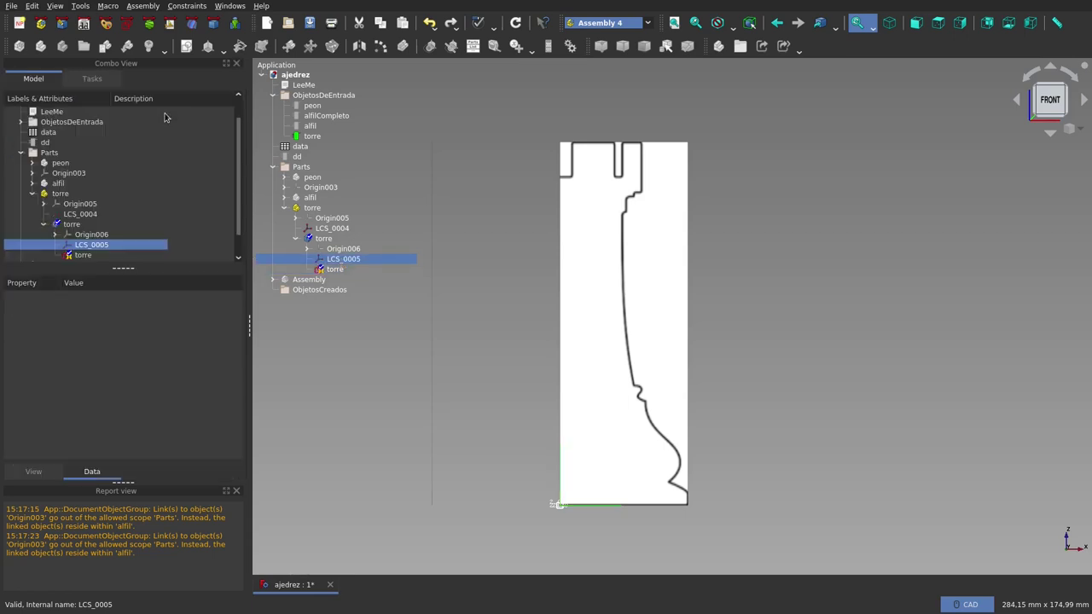
click(351, 270)
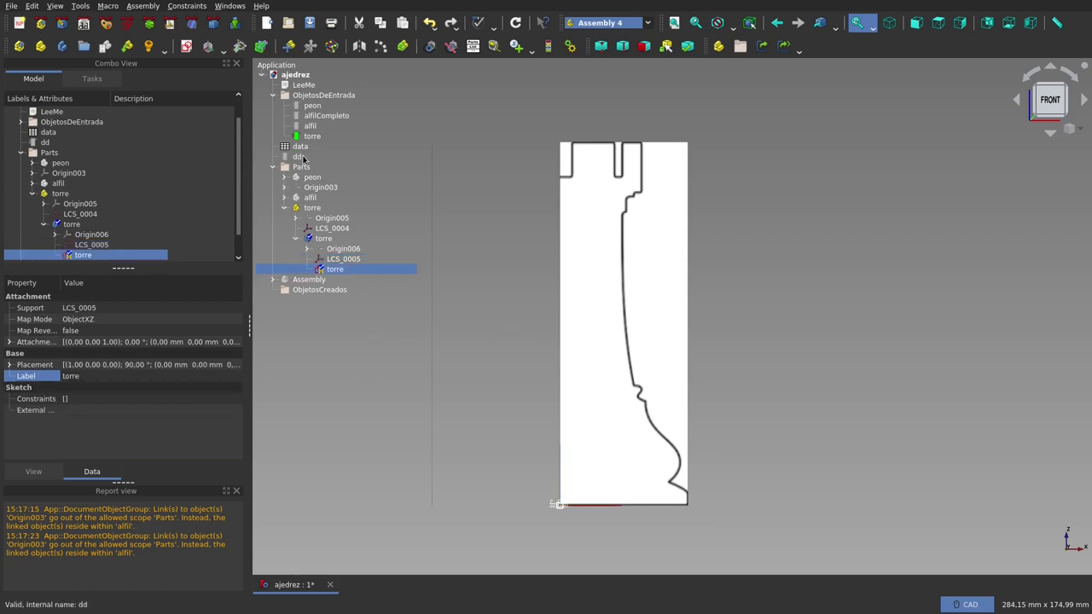
In the torre sketch, draw a polyline from the origin up the vertical axis, across, ending in a small arc.
double_click(96, 256)
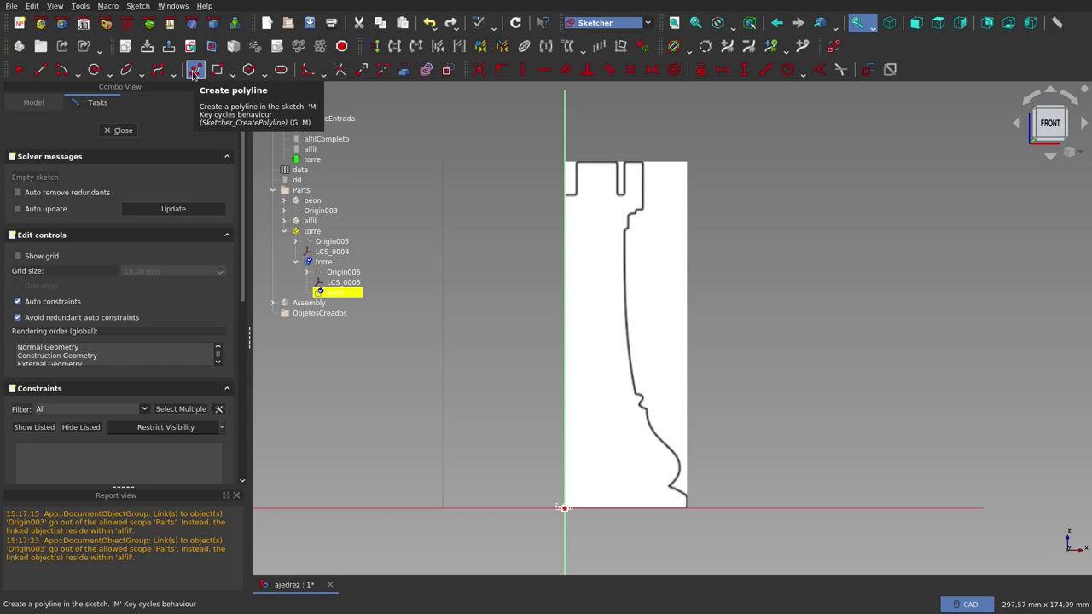
click(194, 71)
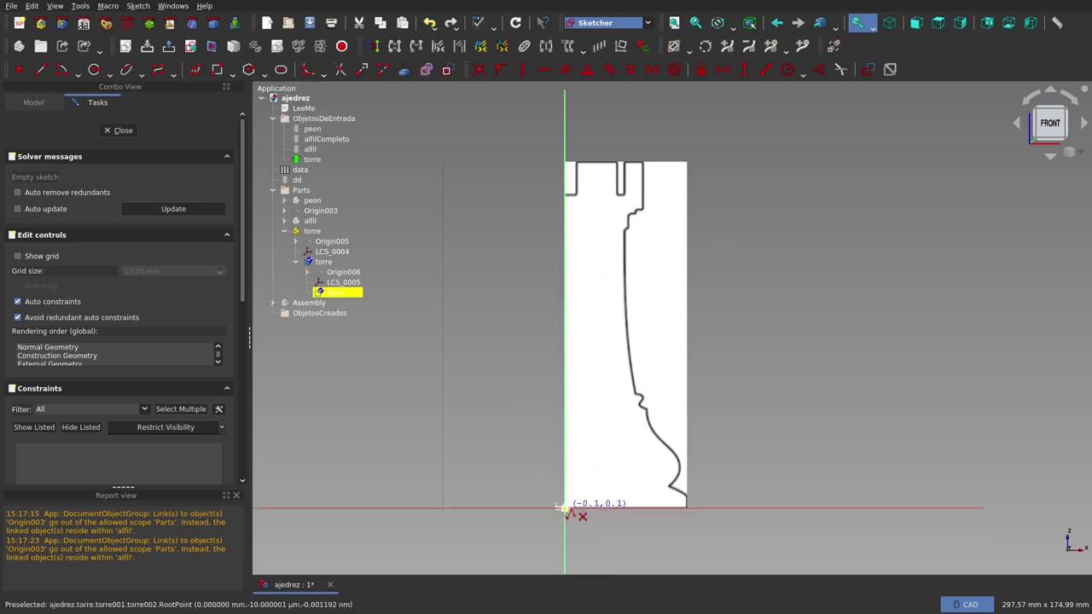
click(564, 508)
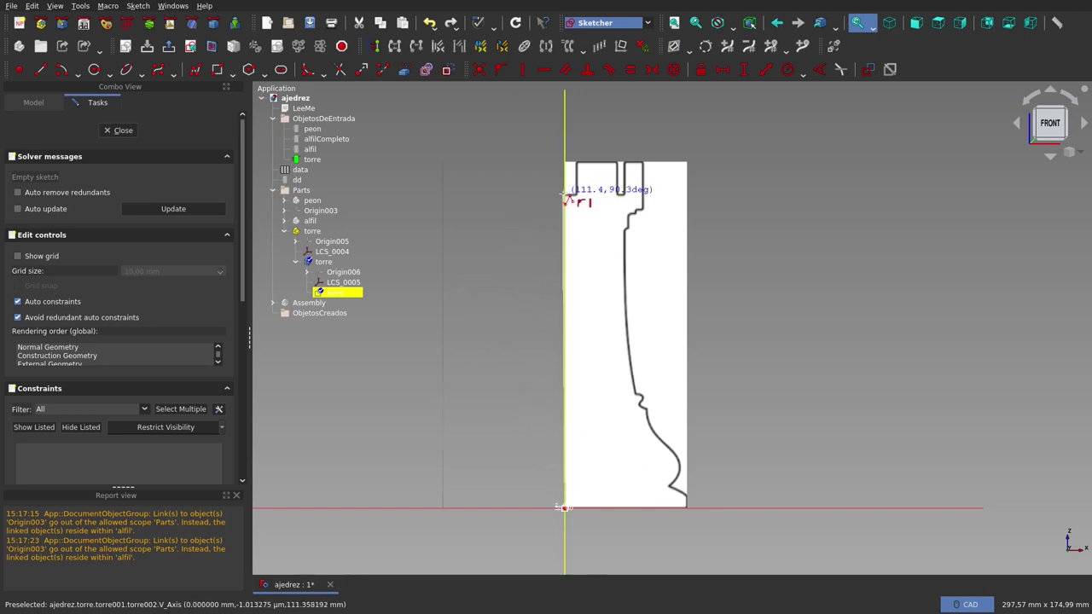
click(564, 196)
scroll(563, 189, up, 5)
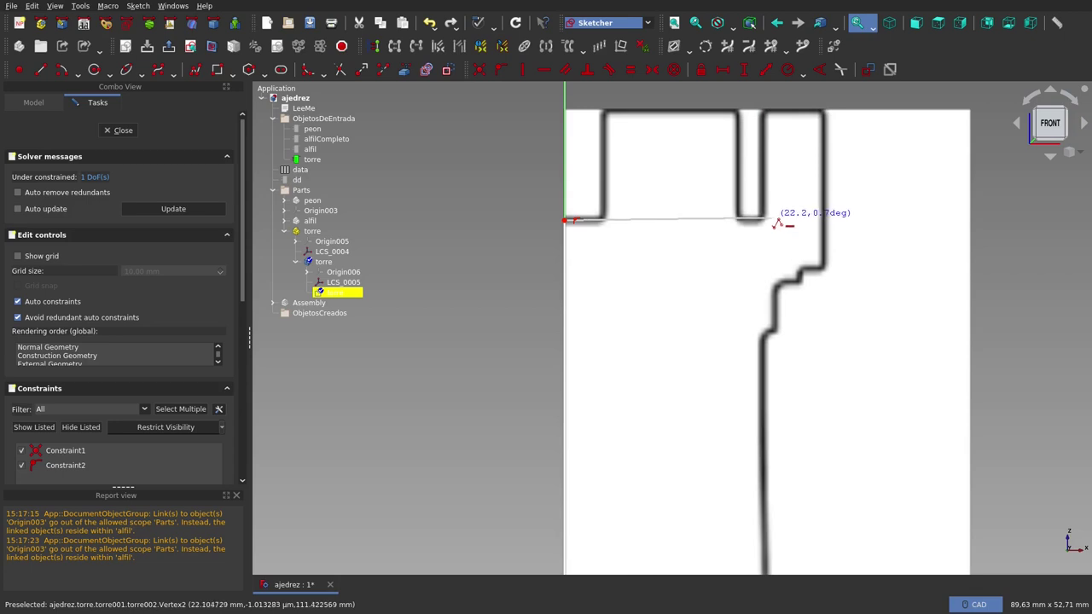
click(777, 221)
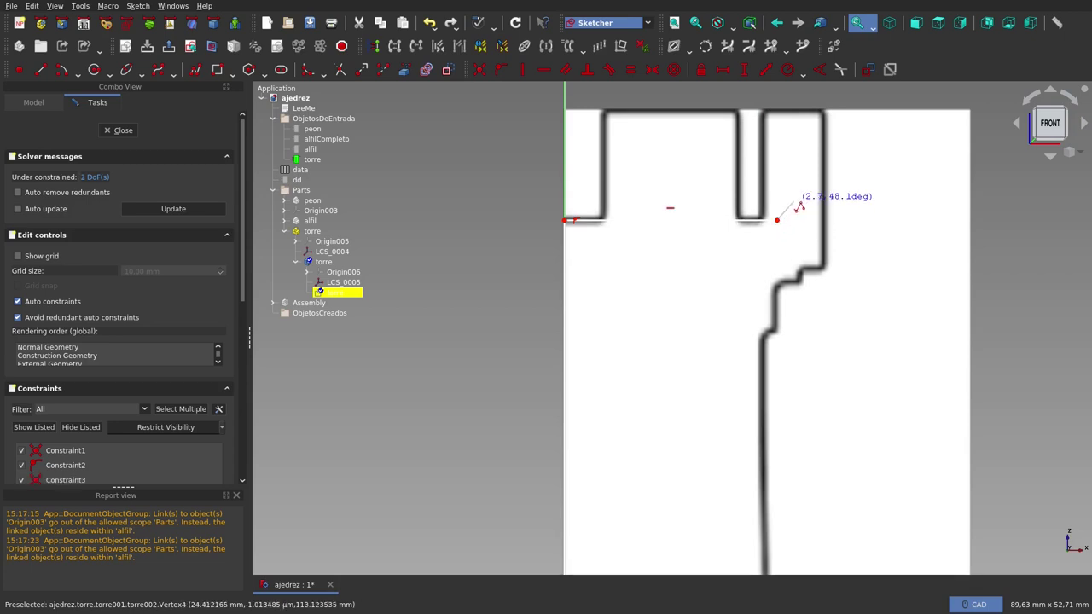
key(m)
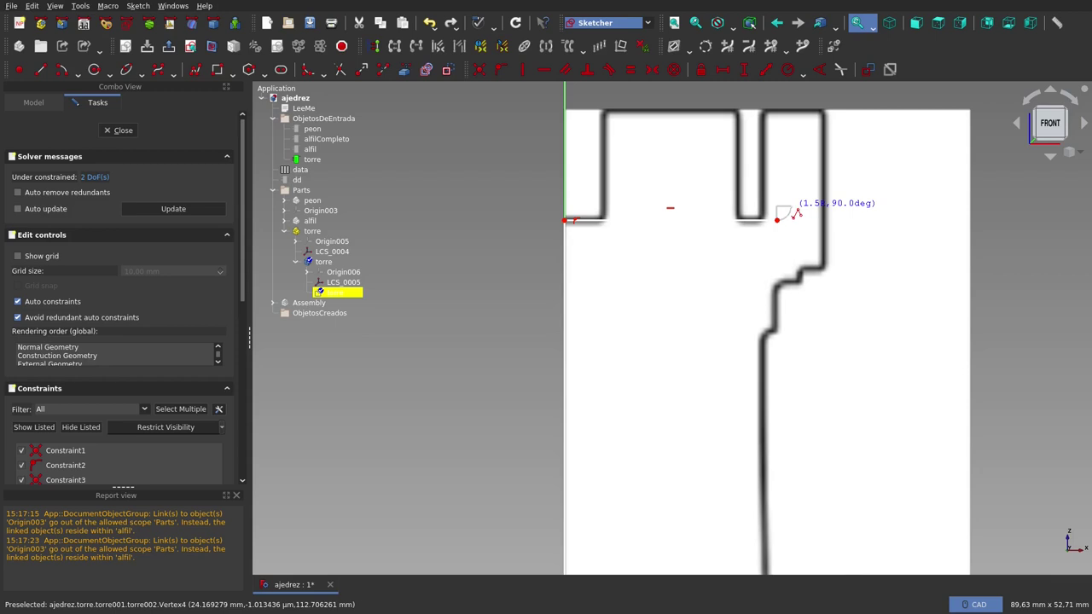
click(791, 208)
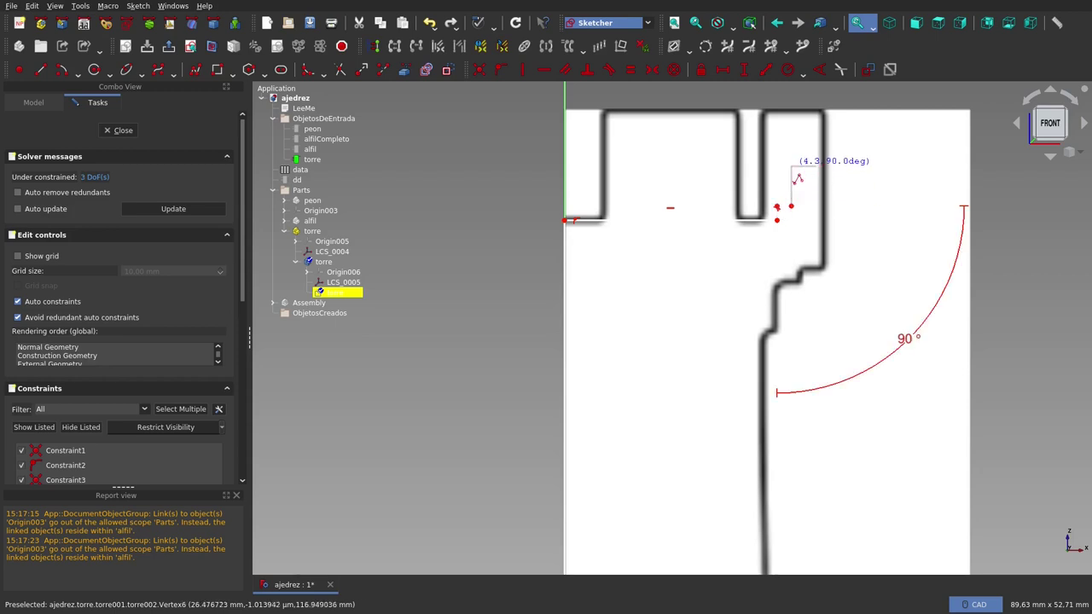
scroll(791, 205, down, 3)
scroll(789, 209, up, 3)
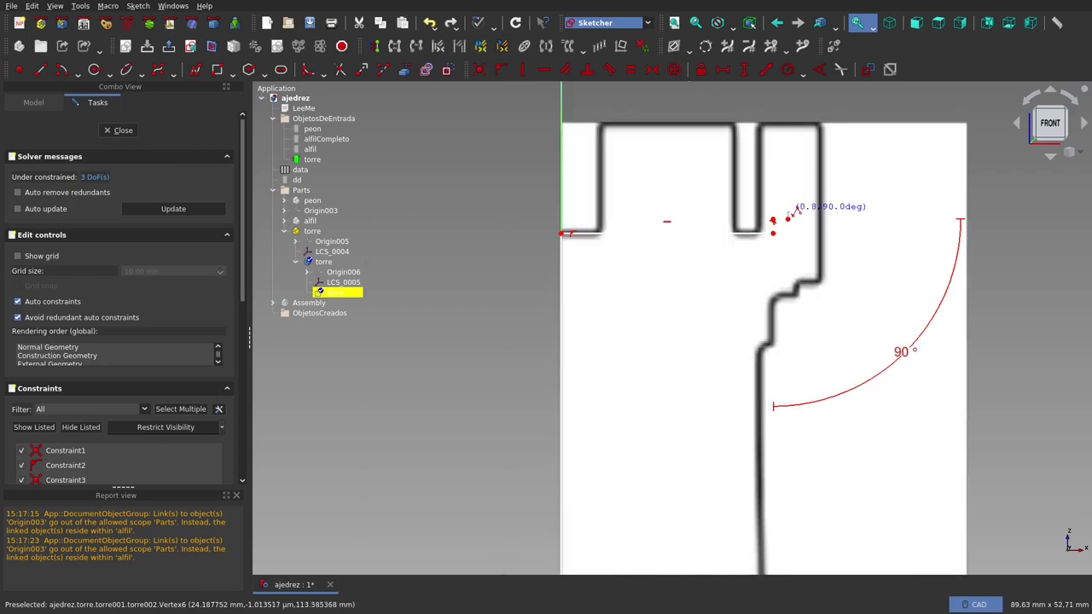
scroll(792, 152, down, 2)
scroll(789, 144, up, 4)
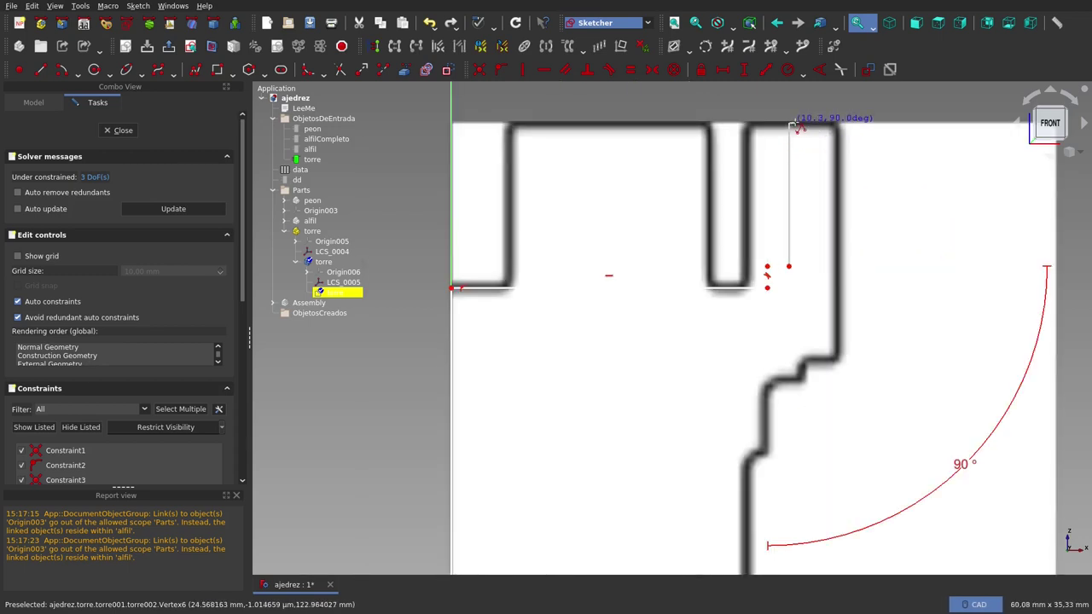
Extend the polyline with a vertical edge to the top, a short top edge and a rounded corner arc.
right_click(792, 127)
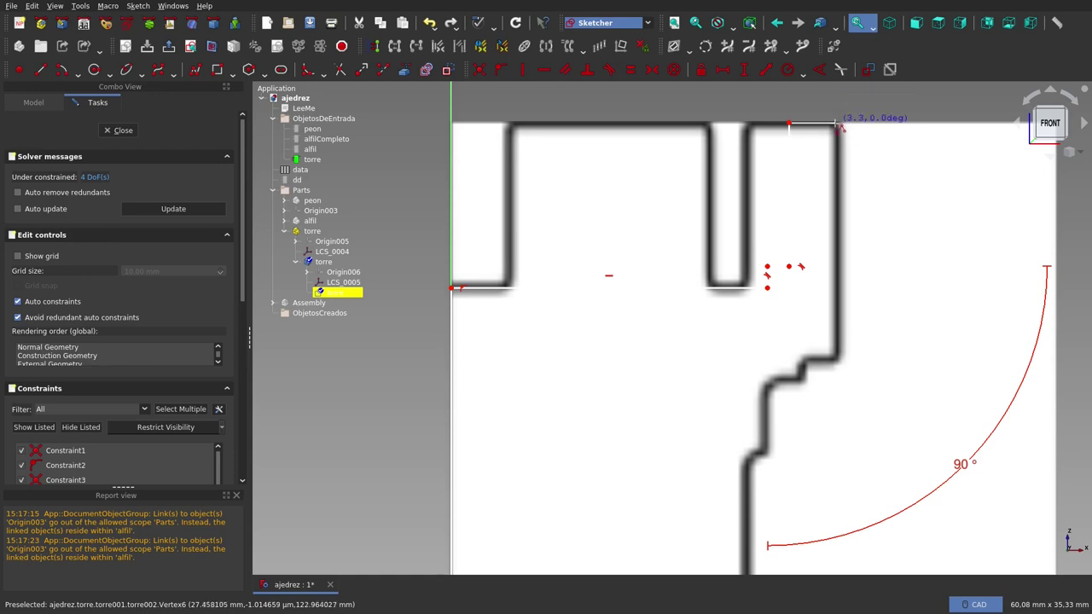
scroll(840, 126, up, 4)
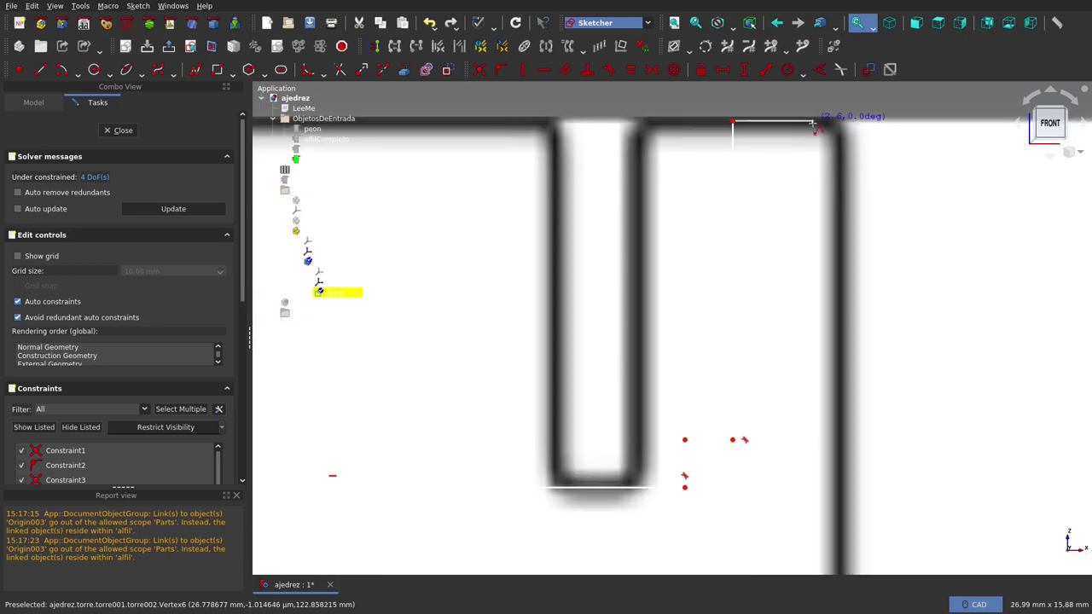
click(813, 124)
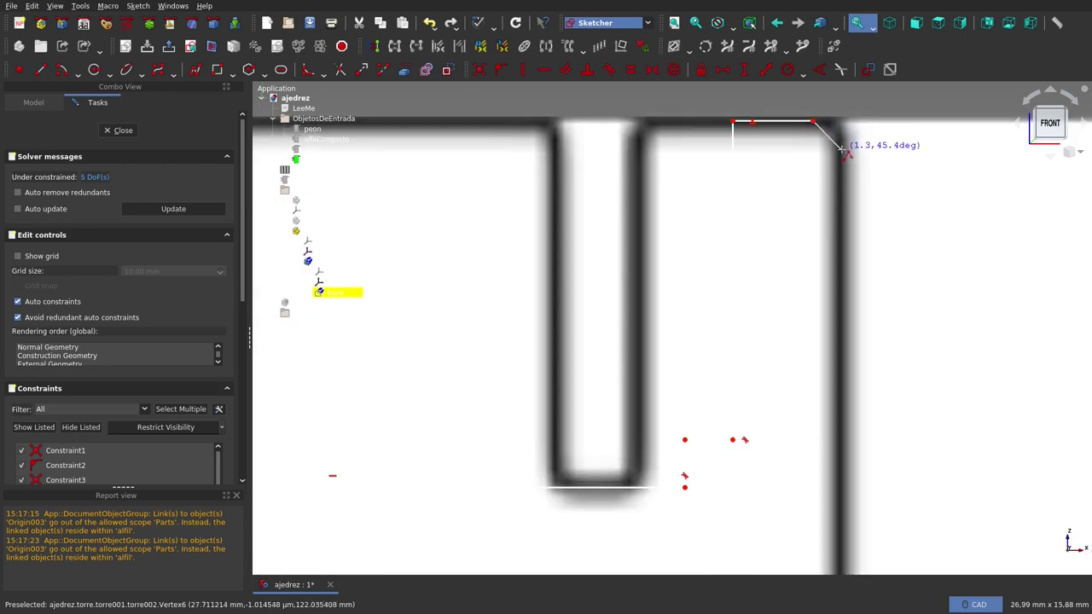
key(m)
key(m)
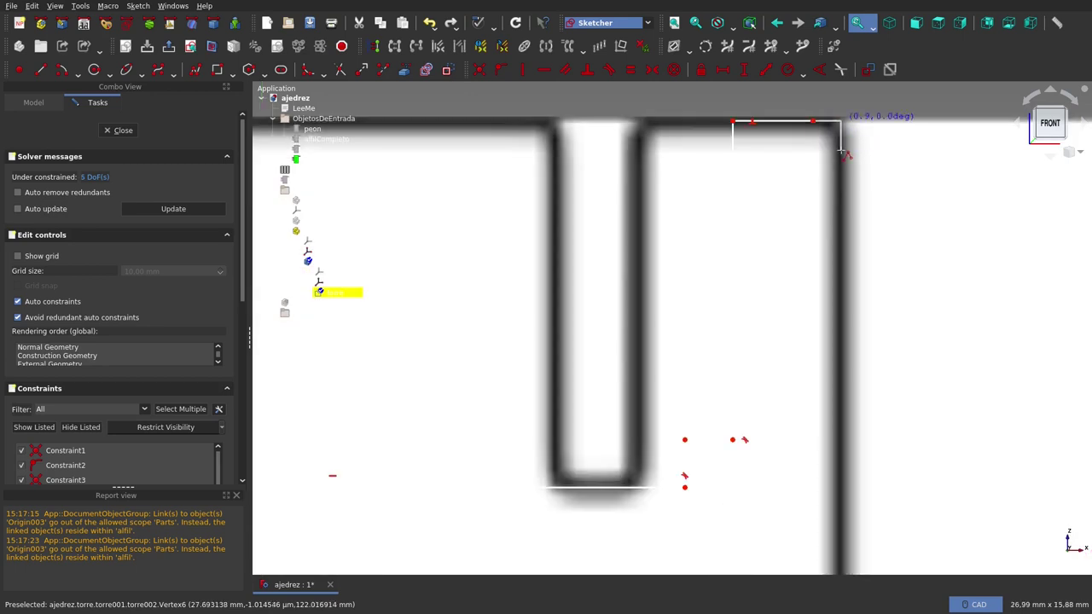
key(m)
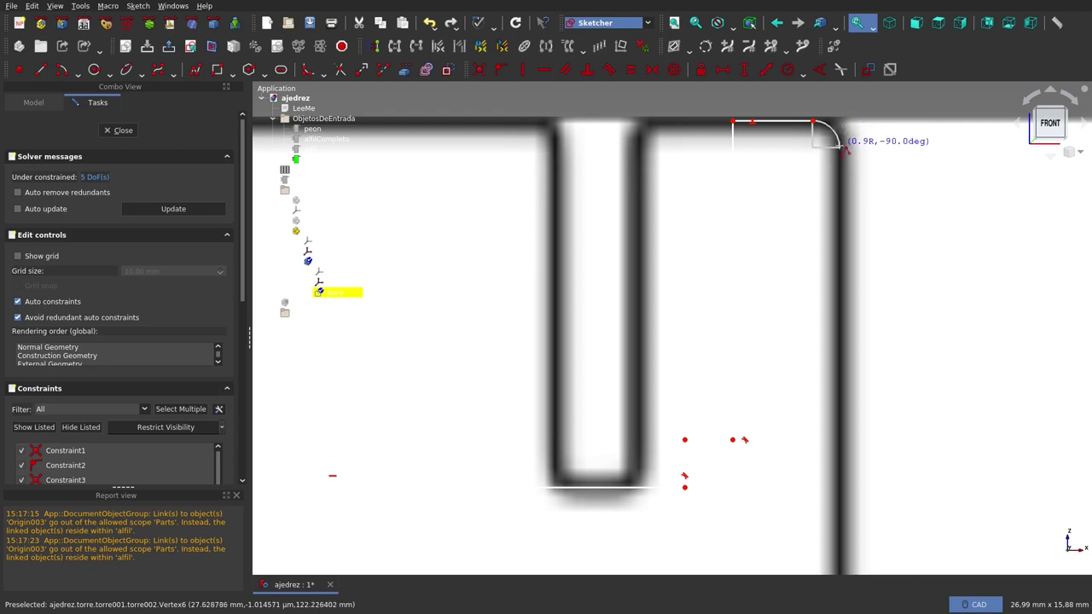
click(842, 149)
scroll(842, 149, down, 3)
scroll(840, 171, down, 3)
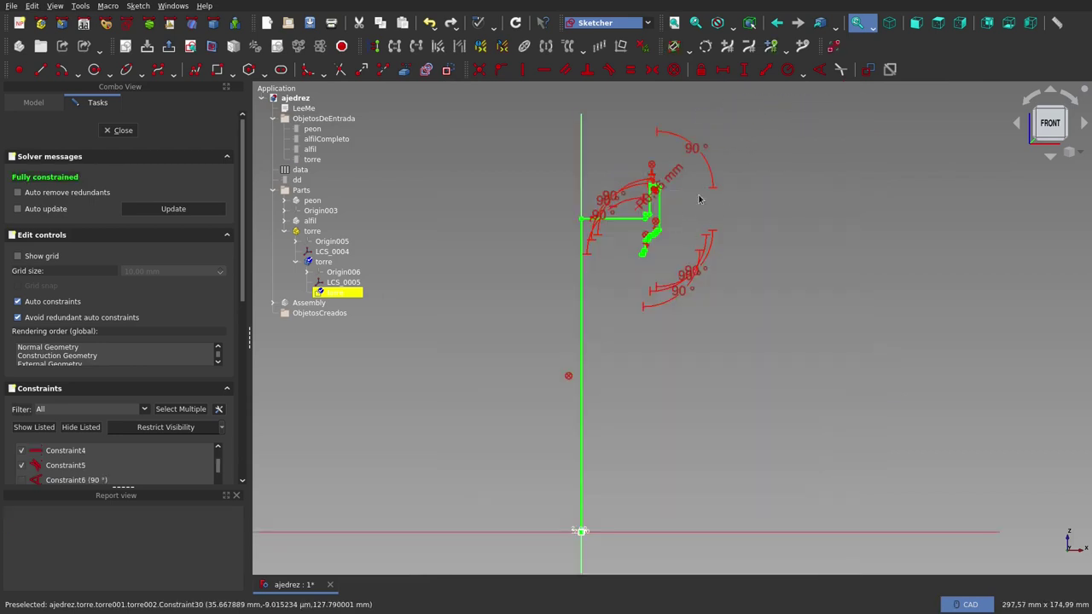
Hide the constraint markers and show the rook reference image to compare it with the profile.
click(831, 48)
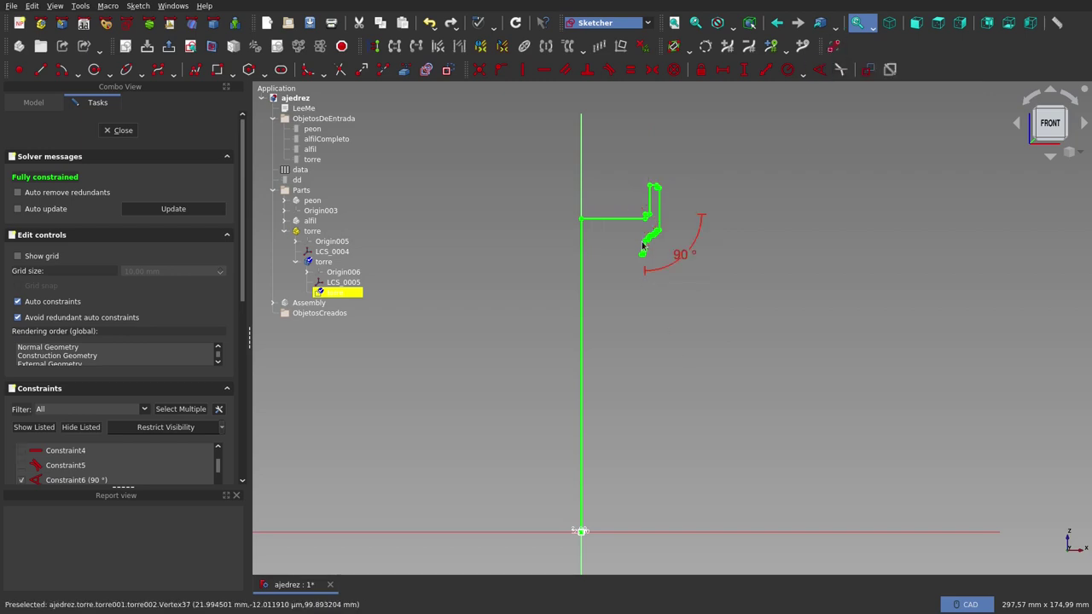
scroll(645, 241, up, 5)
scroll(649, 246, up, 2)
scroll(650, 245, down, 3)
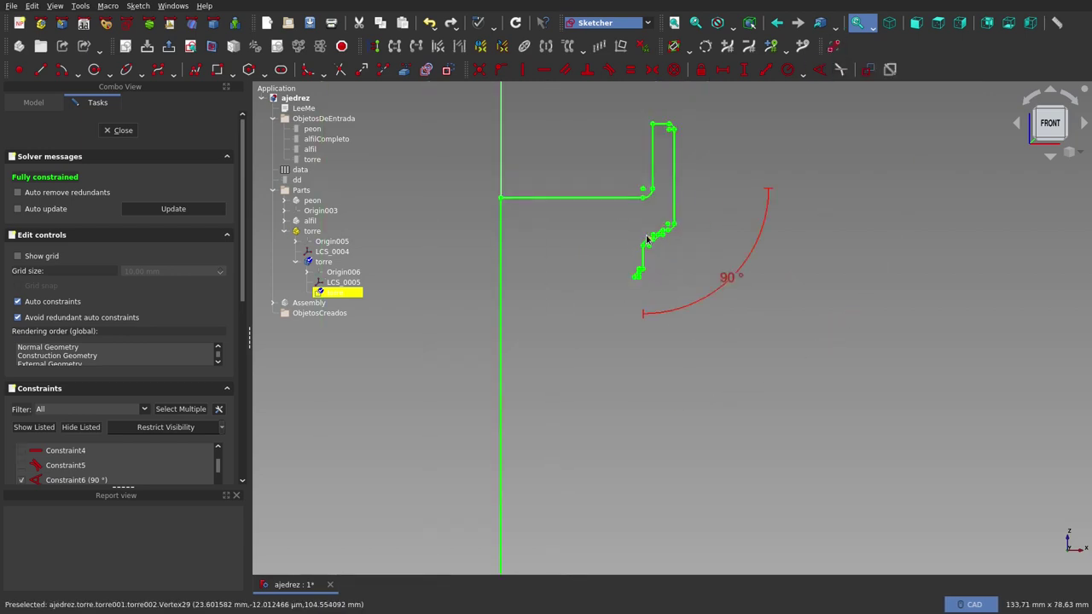
scroll(653, 247, down, 2)
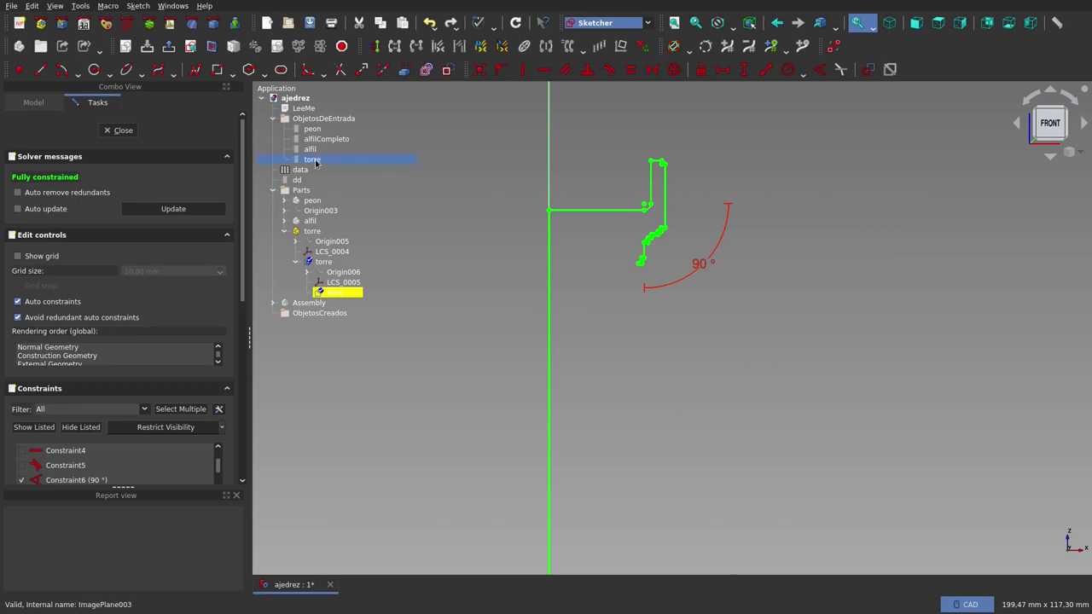
key(space)
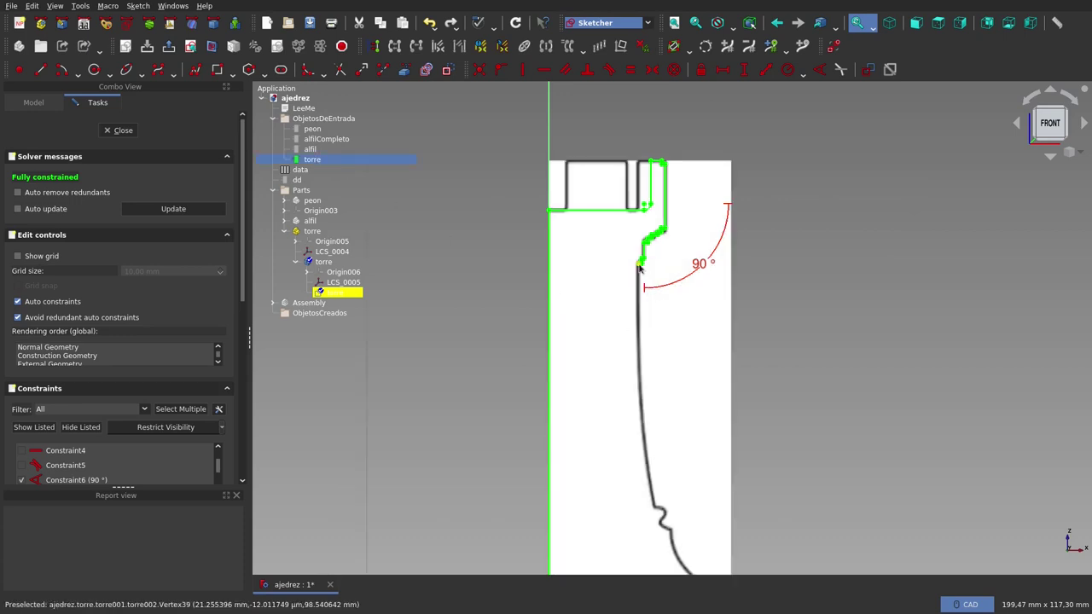
scroll(614, 459, down, 4)
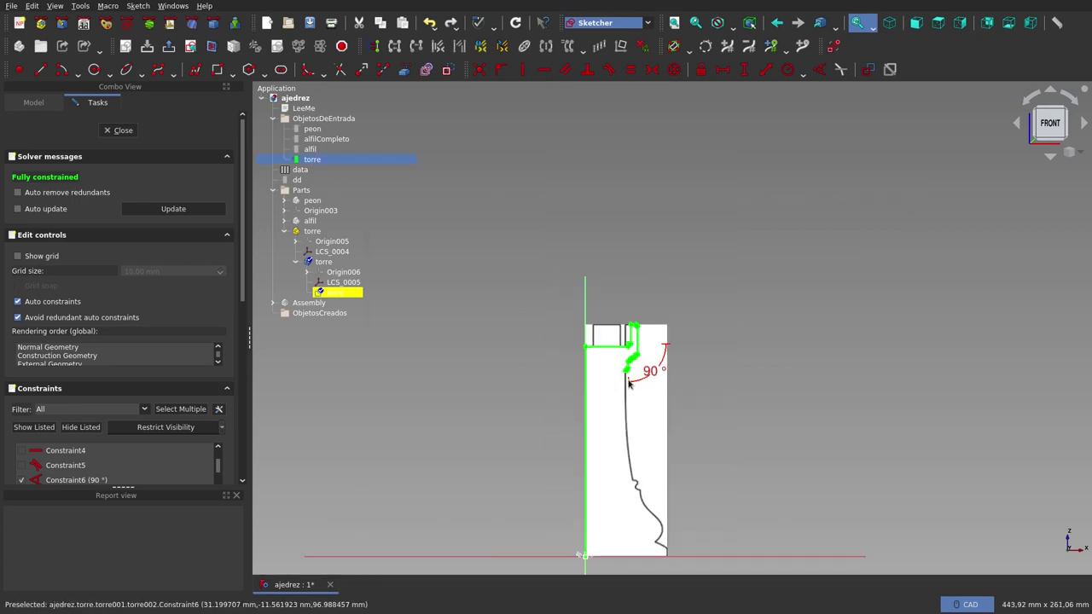
scroll(628, 385, up, 4)
scroll(630, 375, up, 3)
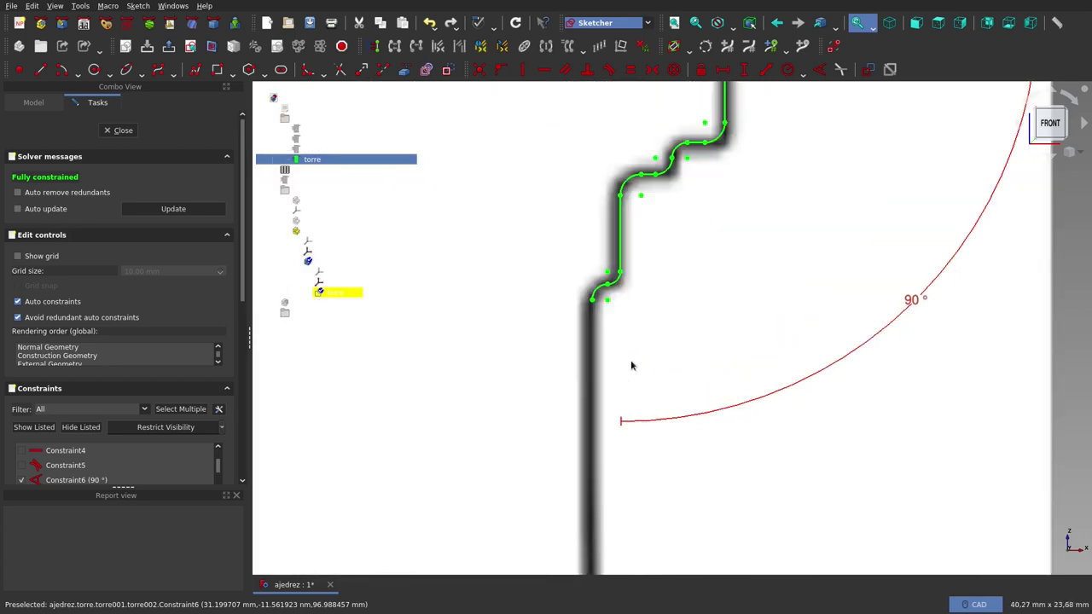
scroll(631, 366, down, 6)
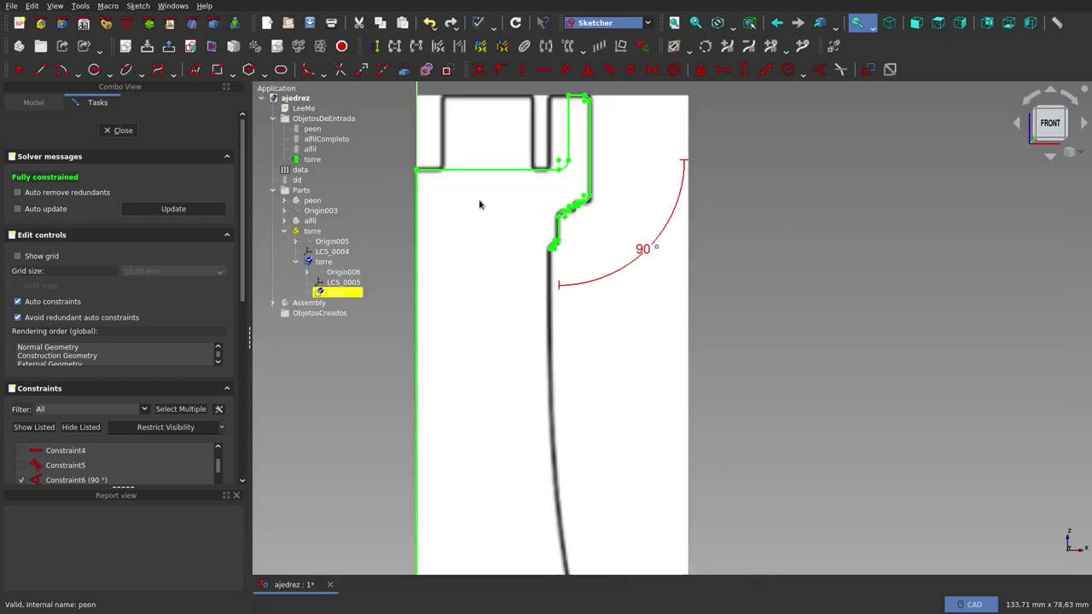
Trace the rook's curved shaft and base outline with a B-spline following the reference image.
click(157, 69)
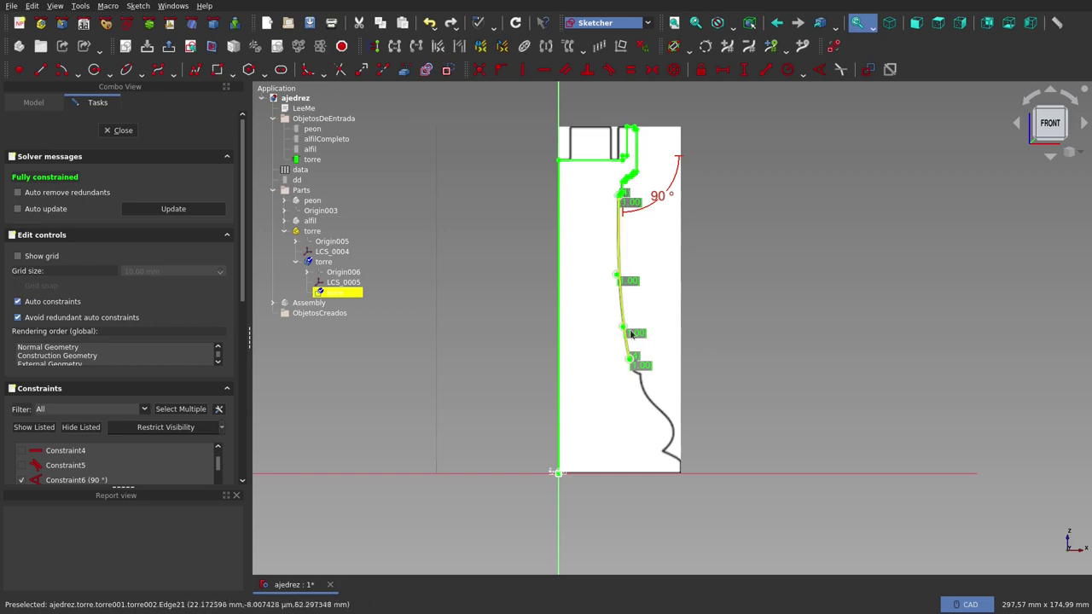
click(309, 161)
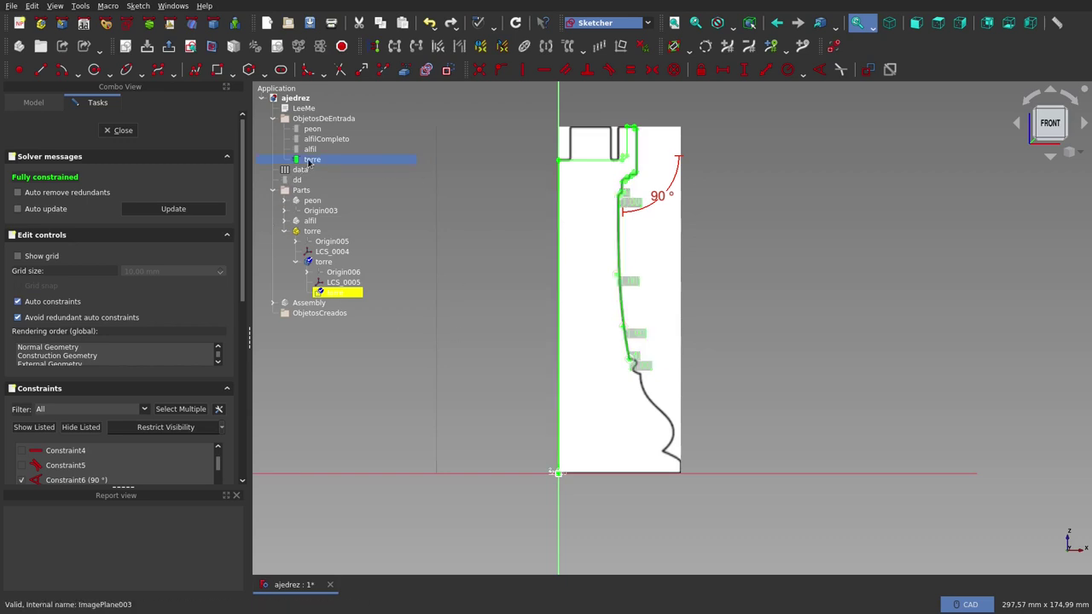
key(space)
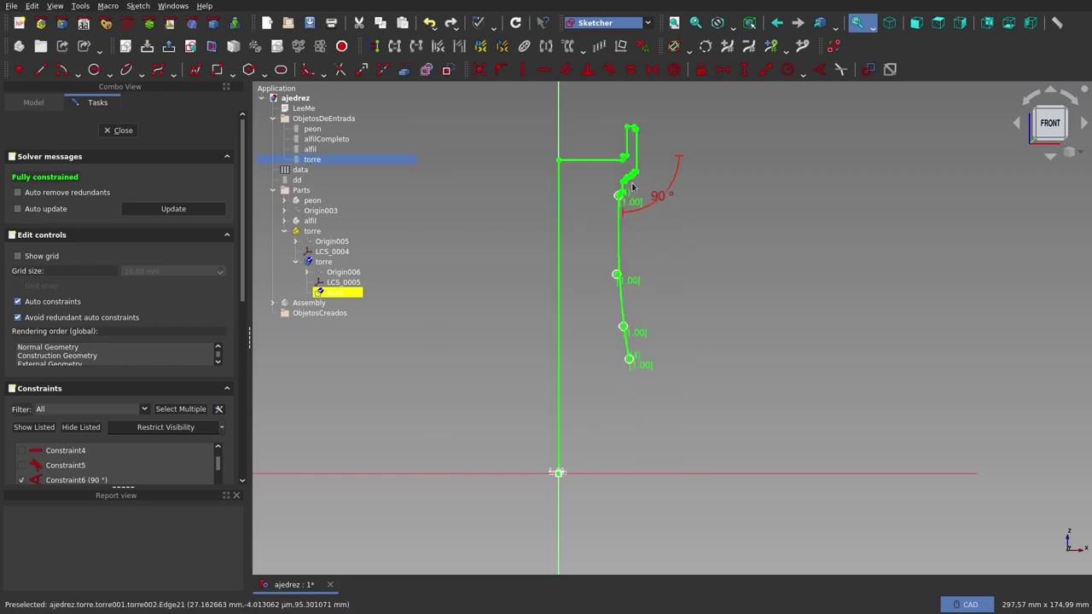
key(space)
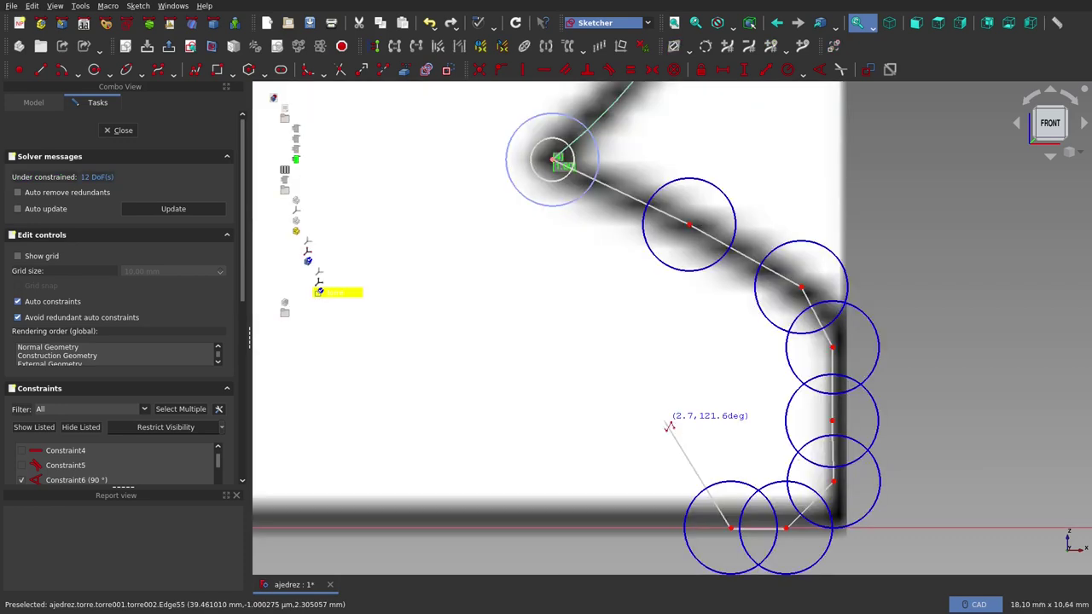
right_click(669, 425)
scroll(680, 428, down, 5)
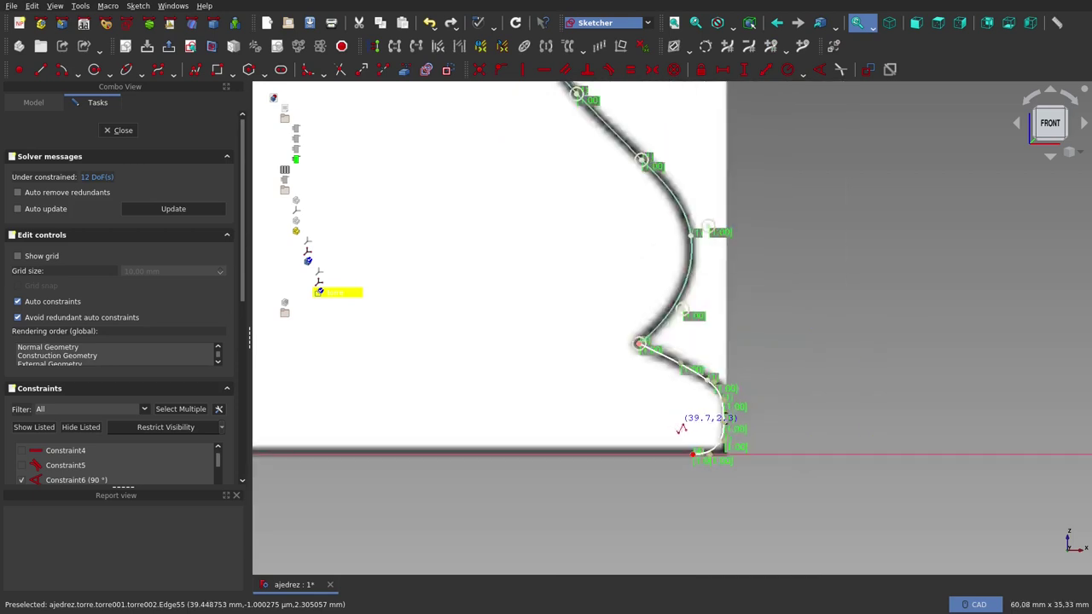
scroll(682, 429, down, 5)
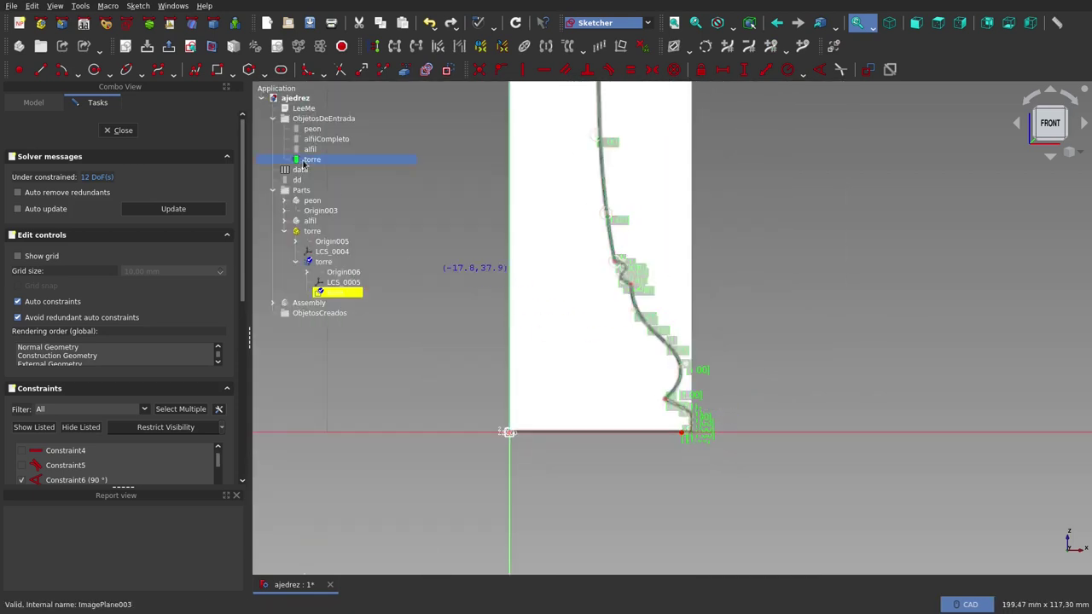
scroll(678, 384, down, 7)
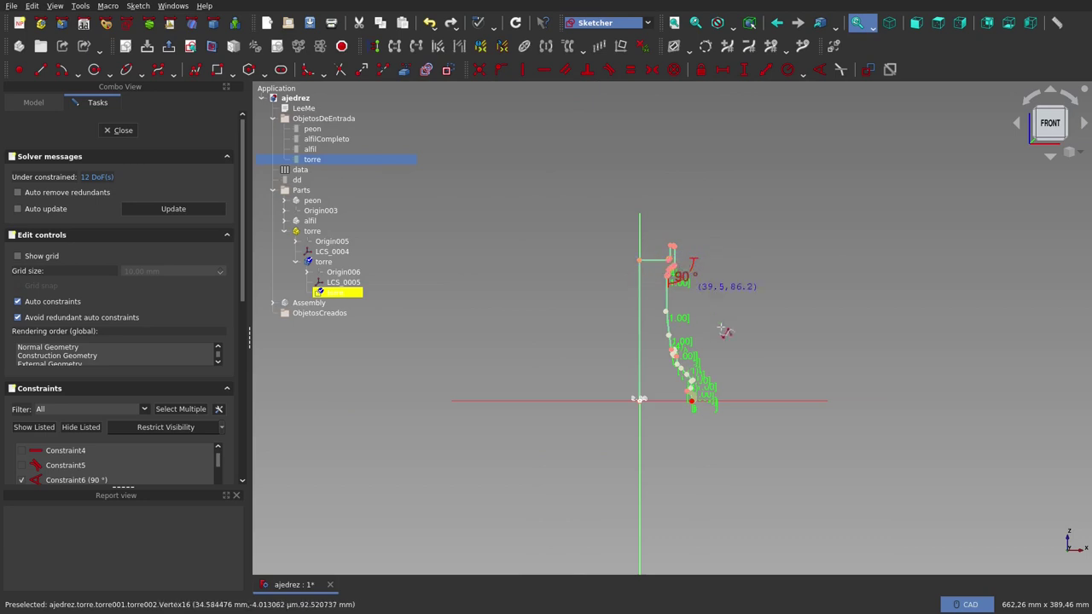
scroll(689, 314, up, 5)
scroll(687, 307, up, 2)
scroll(689, 442, up, 3)
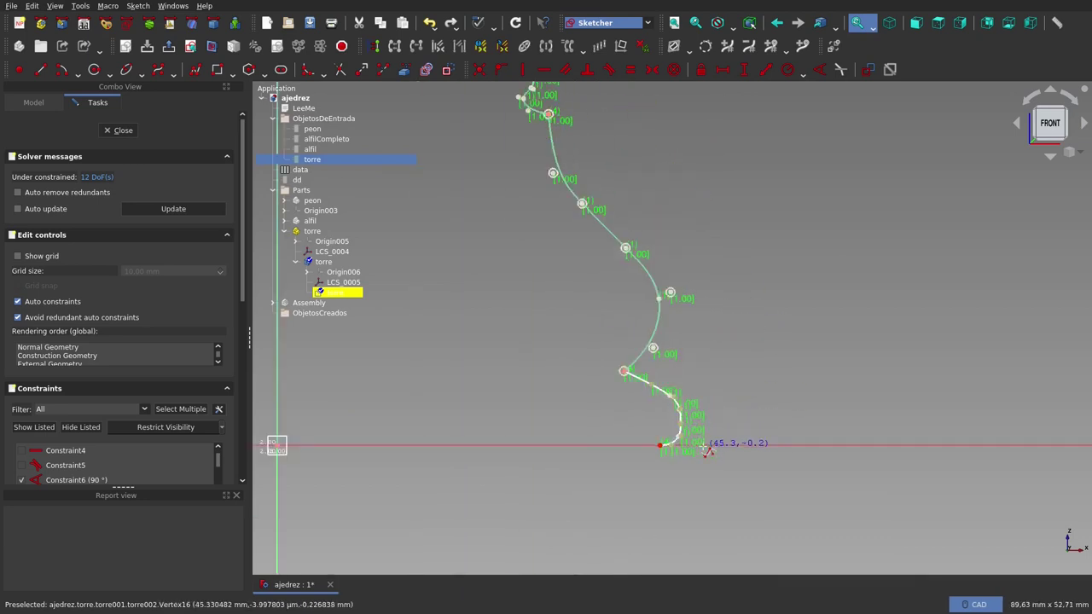
scroll(674, 439, up, 3)
scroll(673, 434, up, 4)
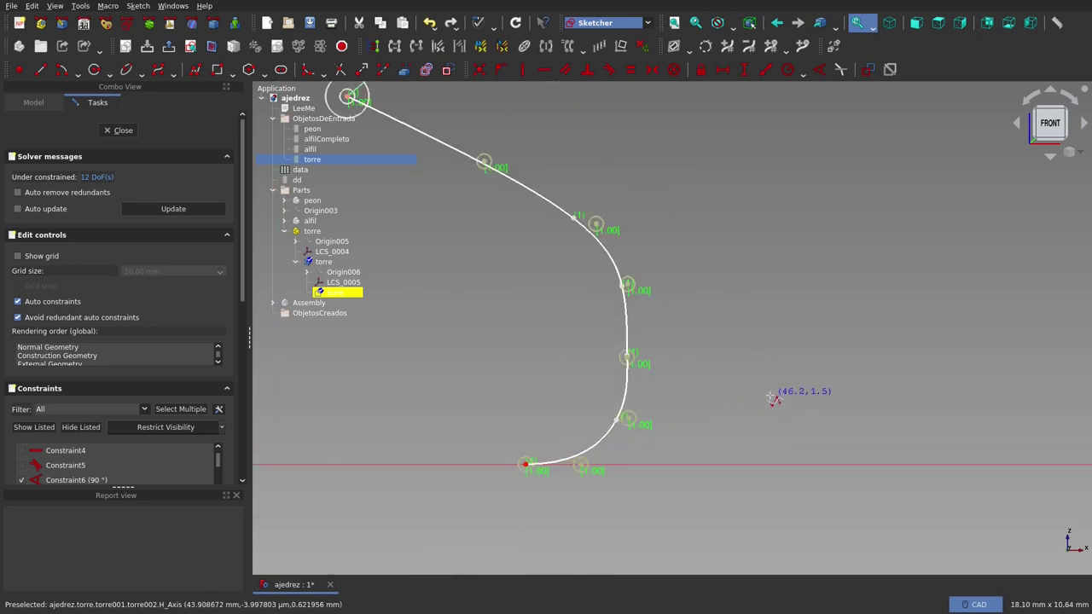
scroll(758, 403, down, 2)
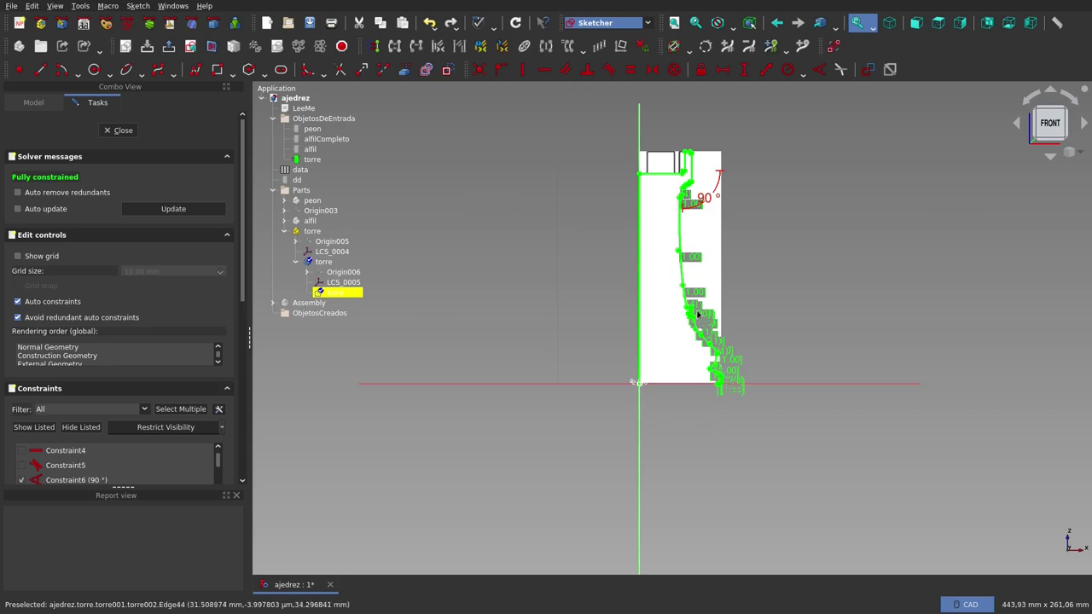
scroll(681, 213, up, 3)
scroll(681, 213, up, 2)
scroll(707, 381, down, 5)
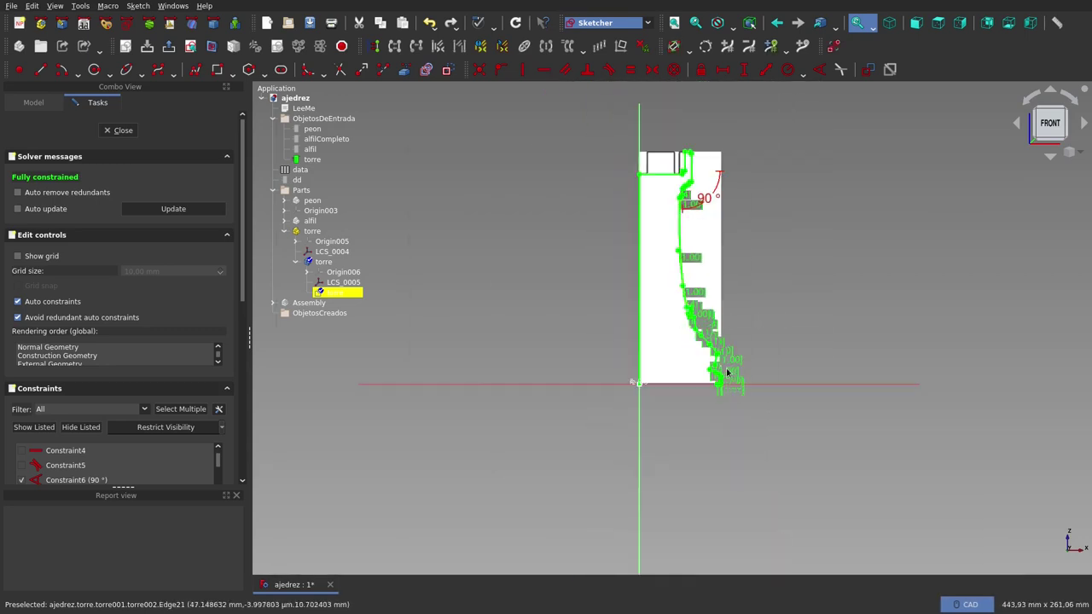
scroll(705, 381, up, 3)
scroll(704, 381, up, 2)
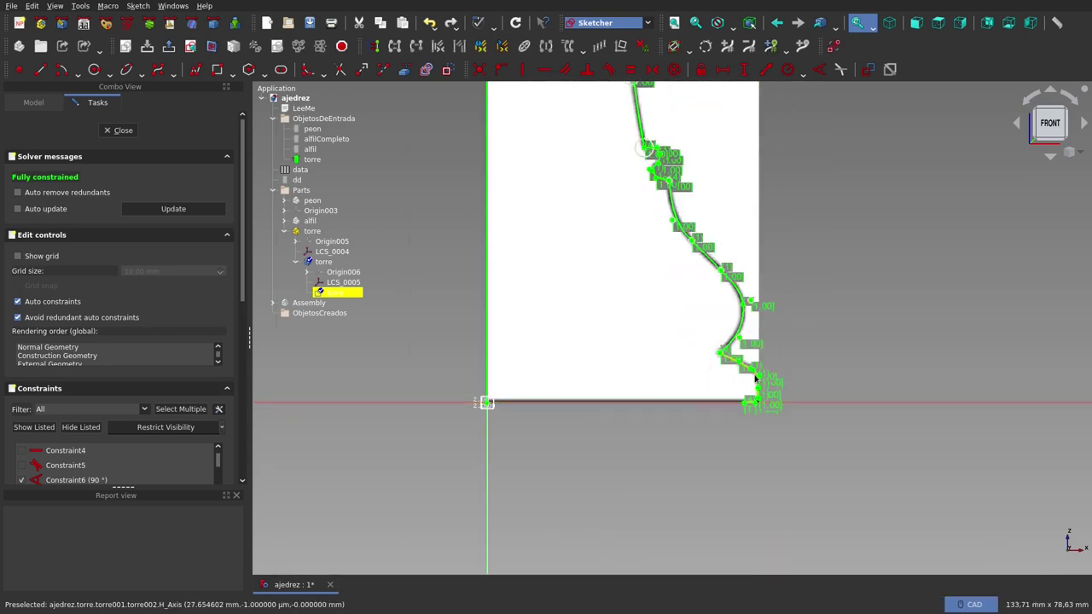
scroll(752, 380, up, 4)
scroll(755, 380, down, 5)
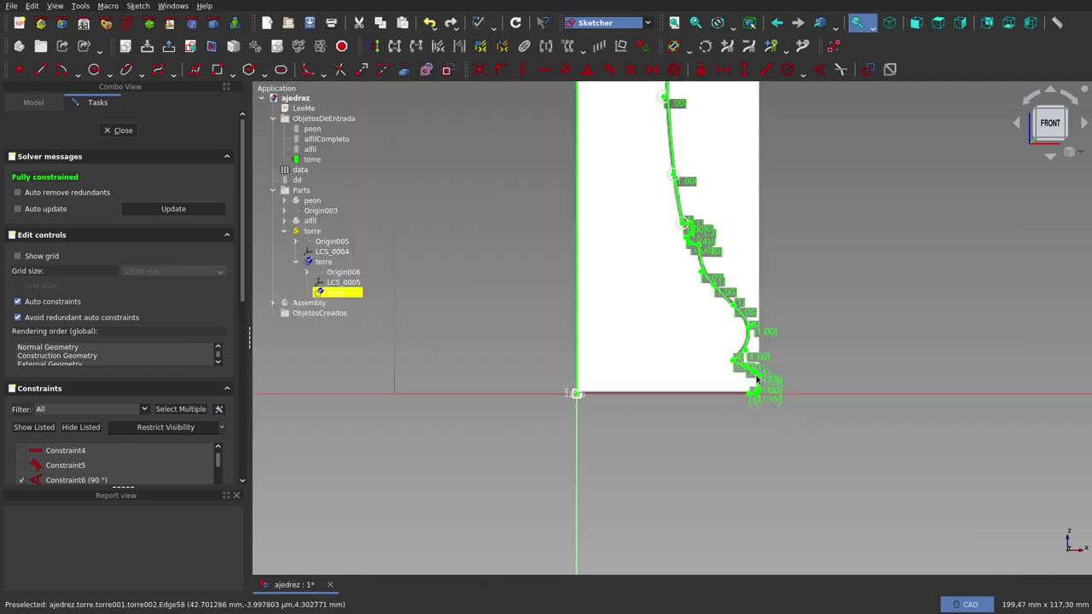
click(41, 70)
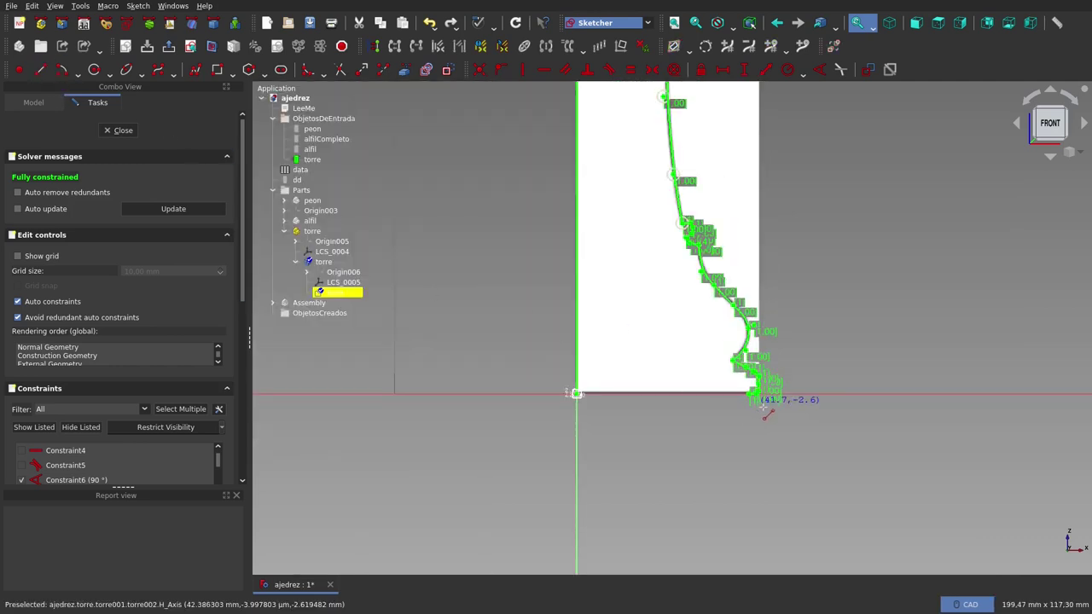
scroll(759, 398, up, 3)
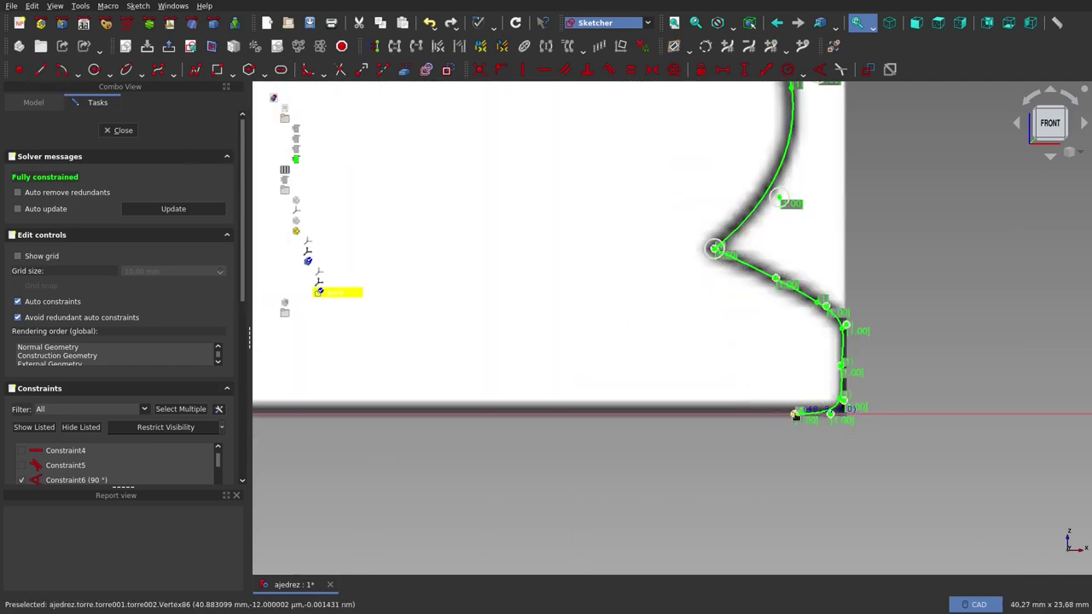
scroll(725, 465, down, 5)
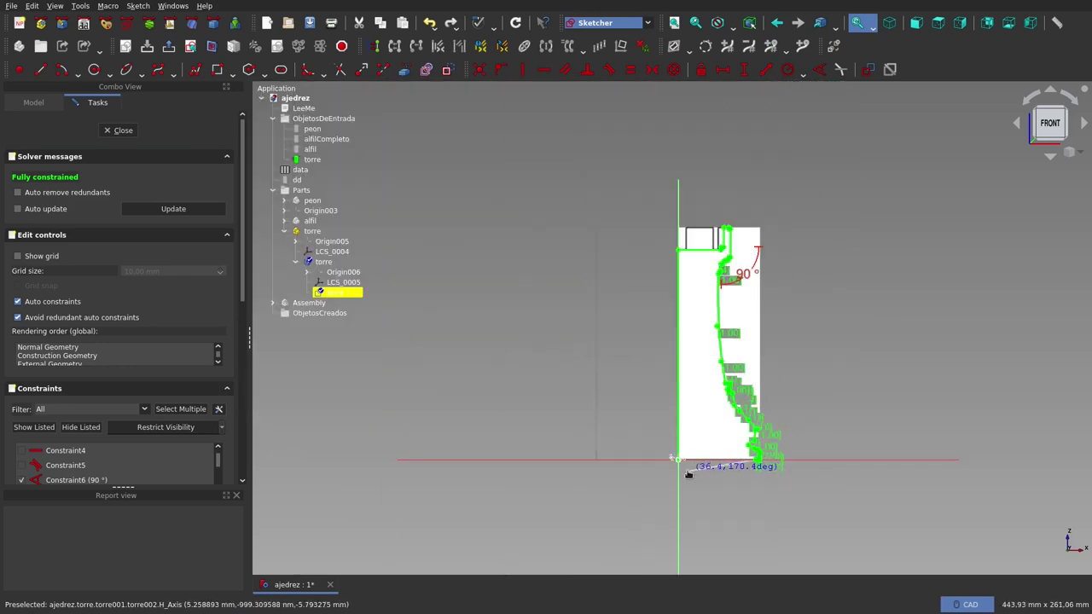
Draw the base line from the profile's bottom corner and make its end coincident with the origin.
click(688, 471)
scroll(692, 483, up, 5)
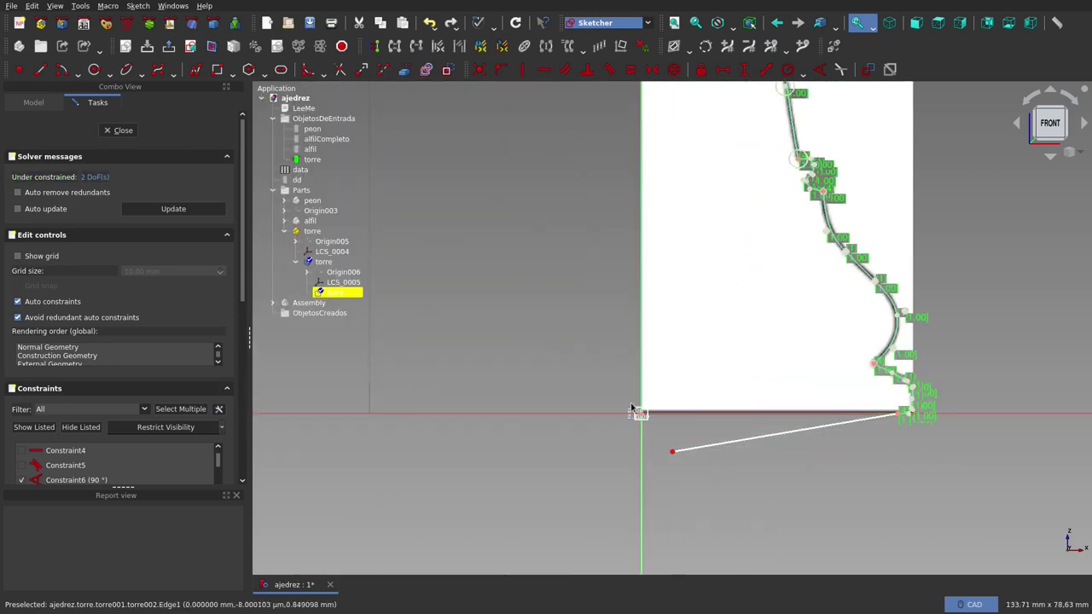
drag(630, 403, 688, 467)
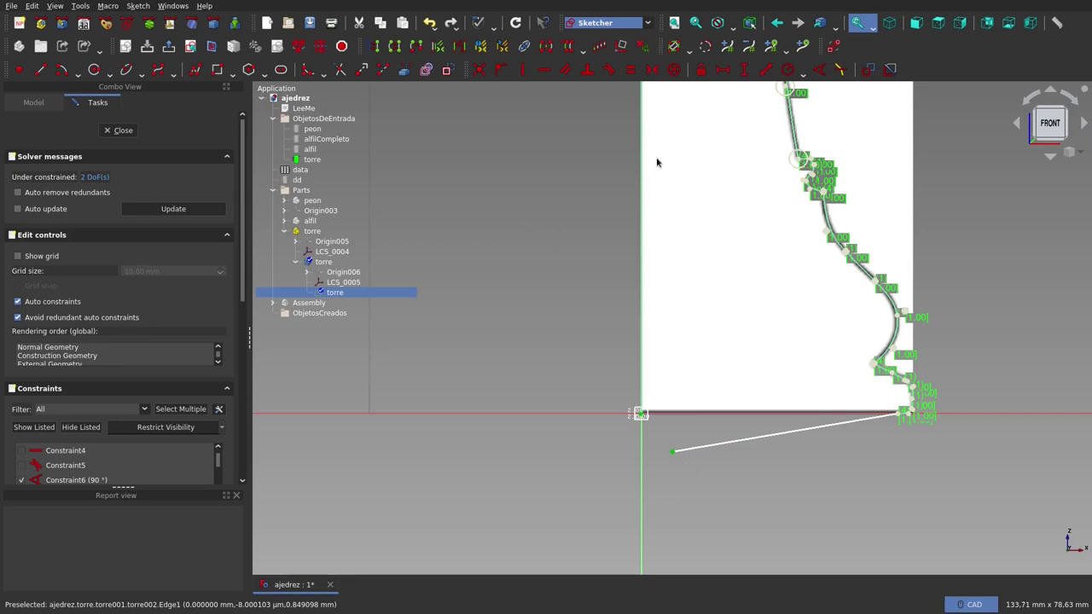
click(479, 71)
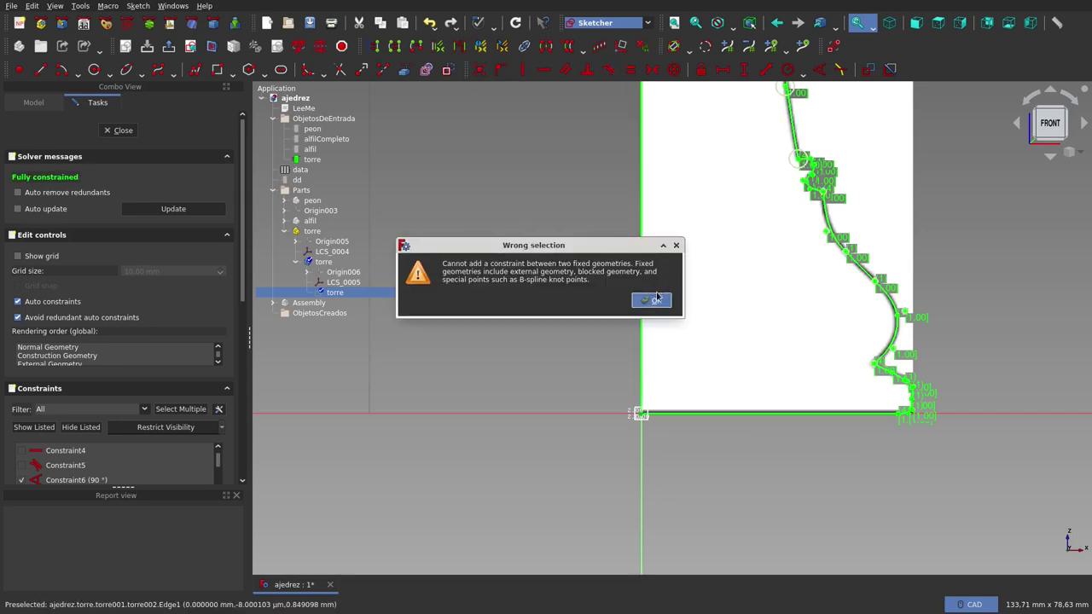
click(654, 300)
scroll(730, 323, down, 5)
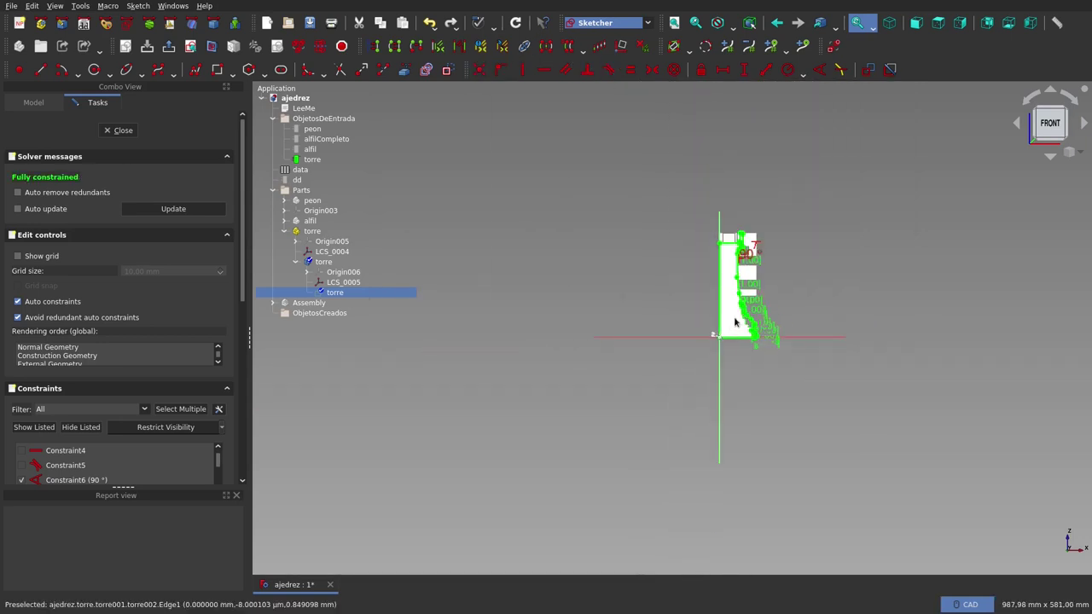
scroll(768, 293, up, 5)
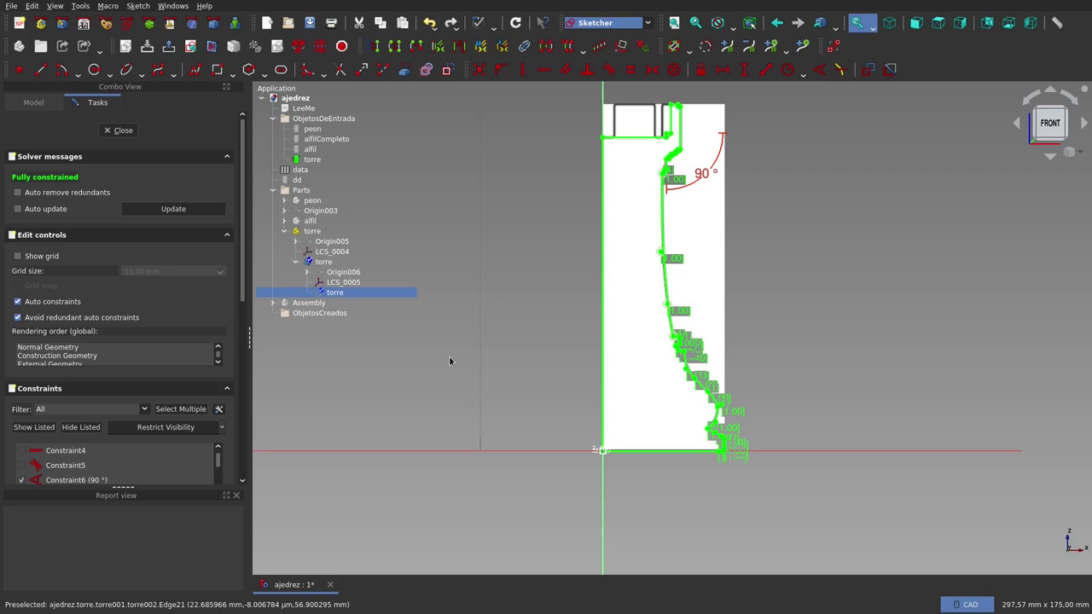
Close the sketch and revolve the profile 360° about the vertical sketch axis into Revolution002.
key(Escape)
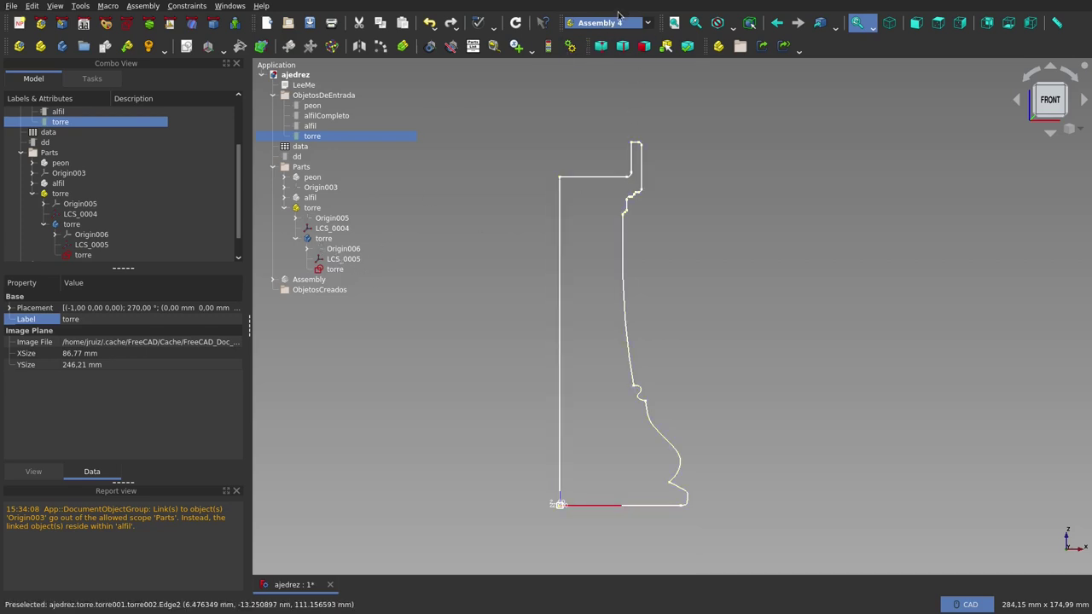
double_click(354, 269)
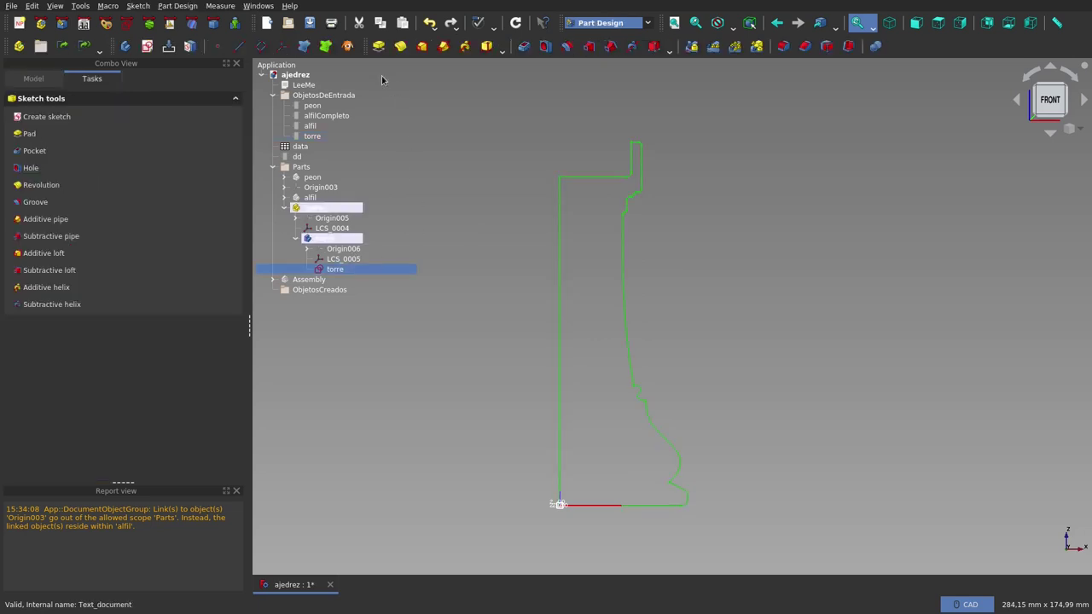
click(400, 46)
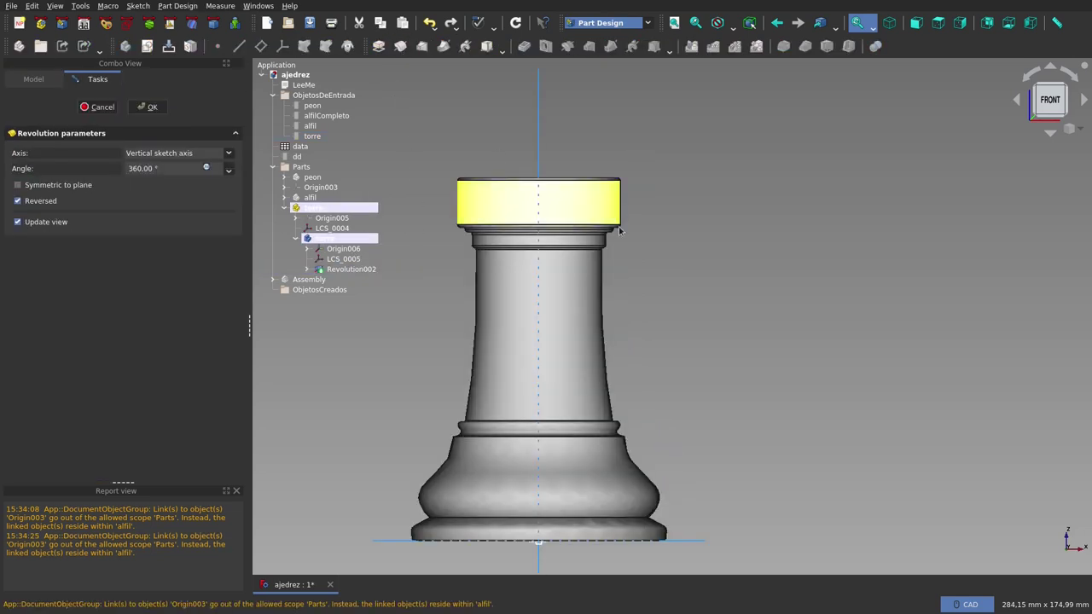
scroll(644, 261, down, 5)
mouse_move(653, 233)
middle_down()
mouse_move(655, 303)
mouse_move(588, 230)
mouse_move(623, 267)
middle_up()
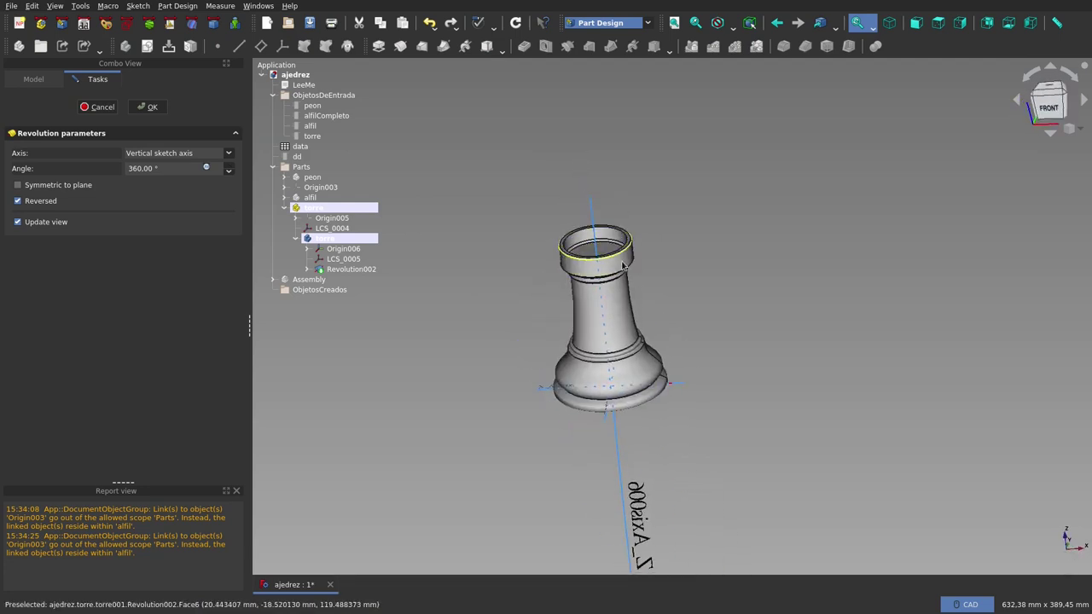
scroll(619, 281, down, 2)
middle_drag(614, 307, 262, 143)
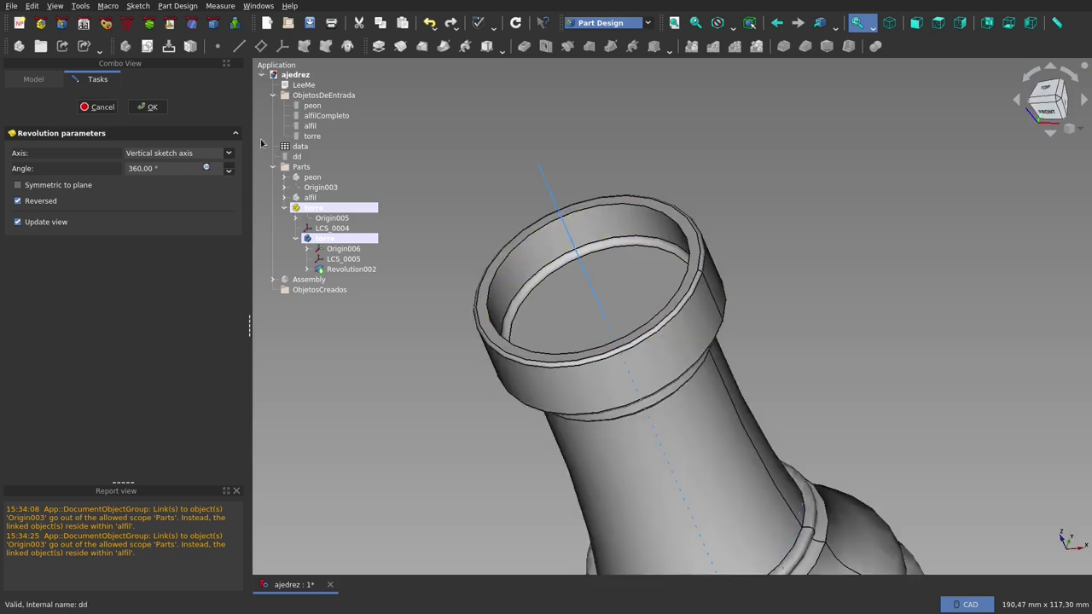
click(147, 107)
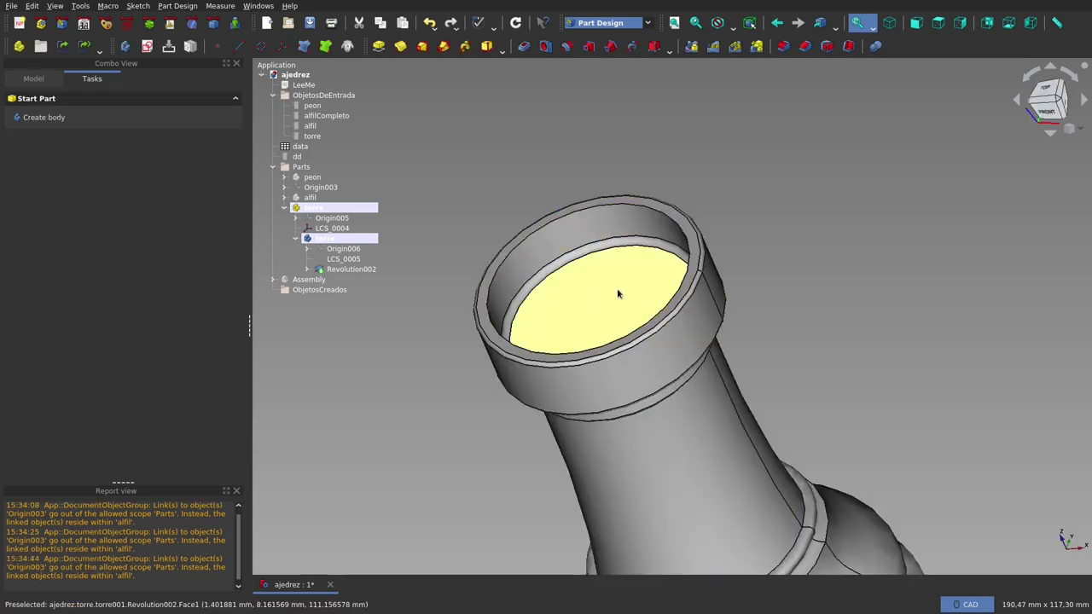
Create a DatumPlane attached to the rook's flat top face inside the rim.
middle_drag(618, 293, 679, 256)
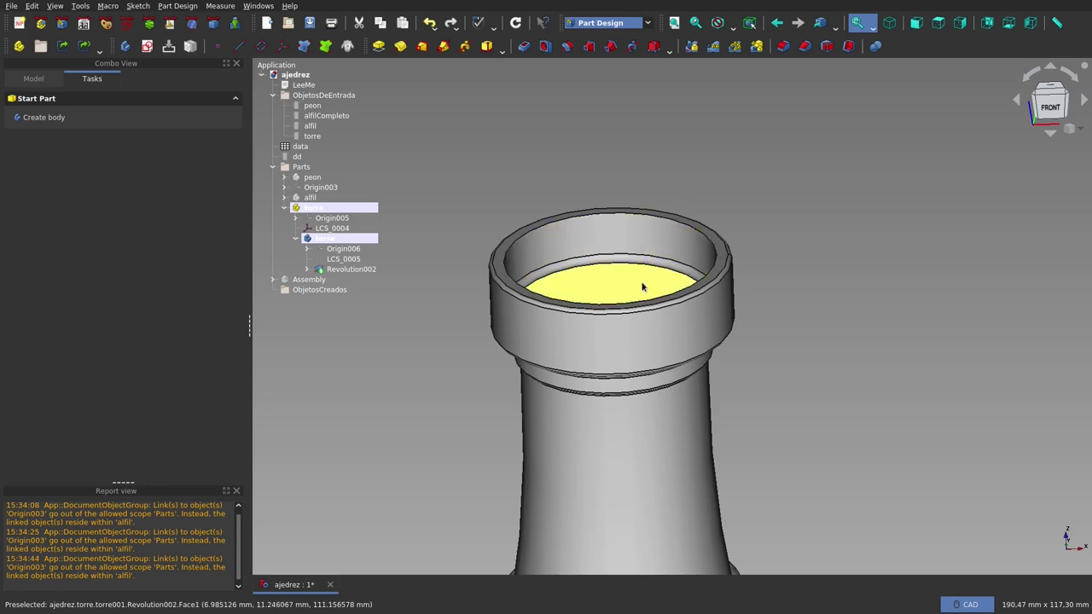
click(26, 79)
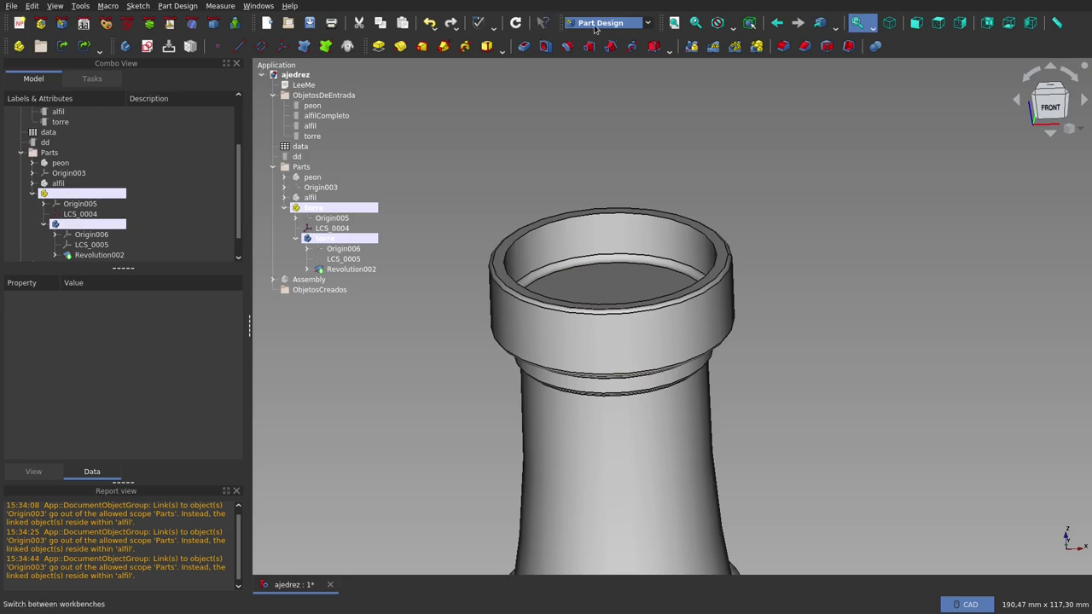
click(613, 283)
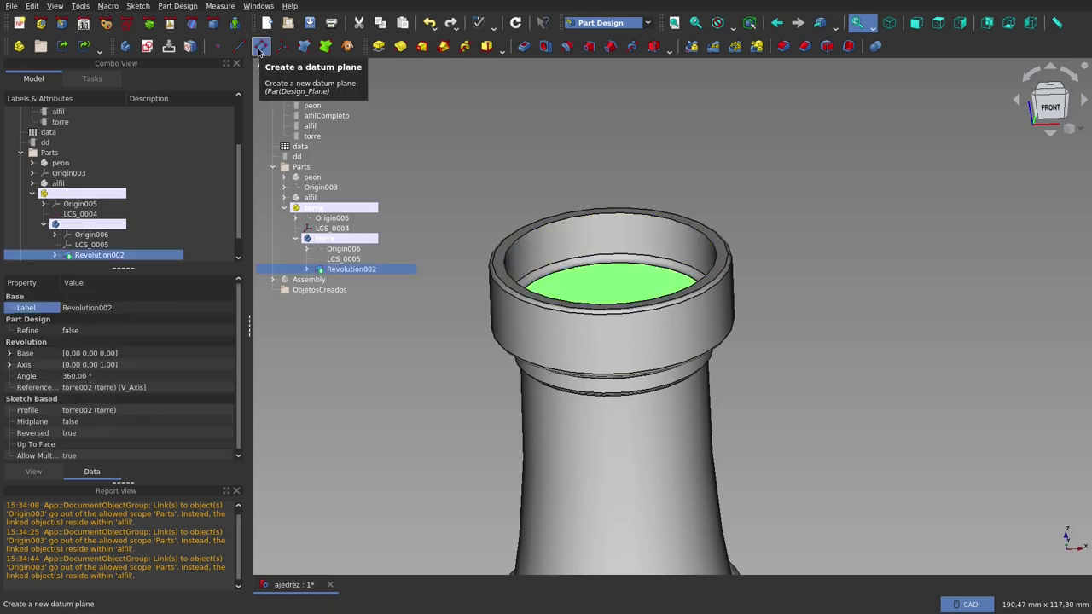
click(259, 48)
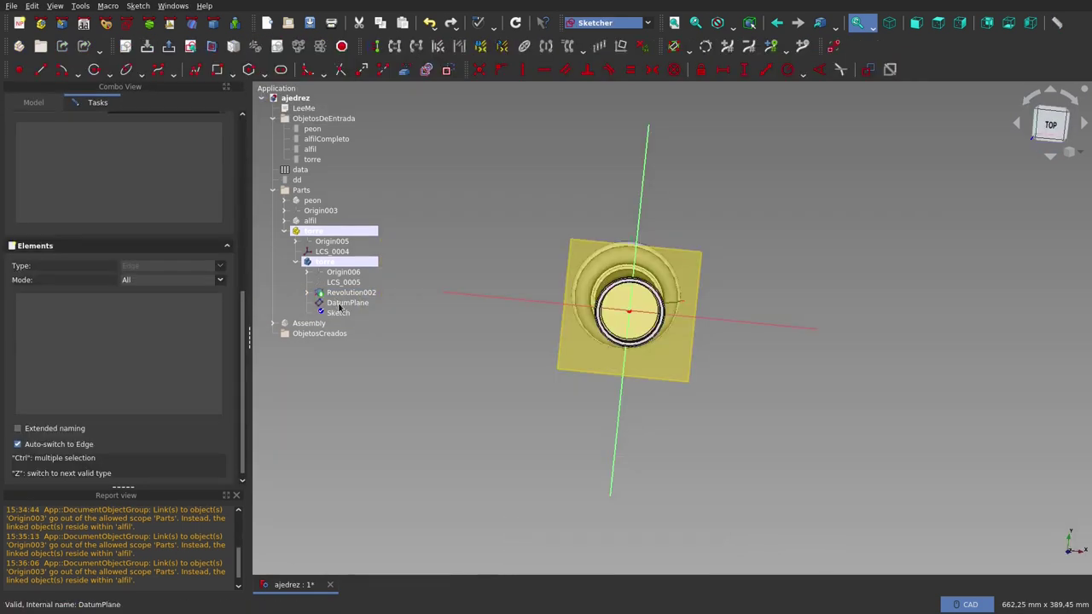
click(340, 304)
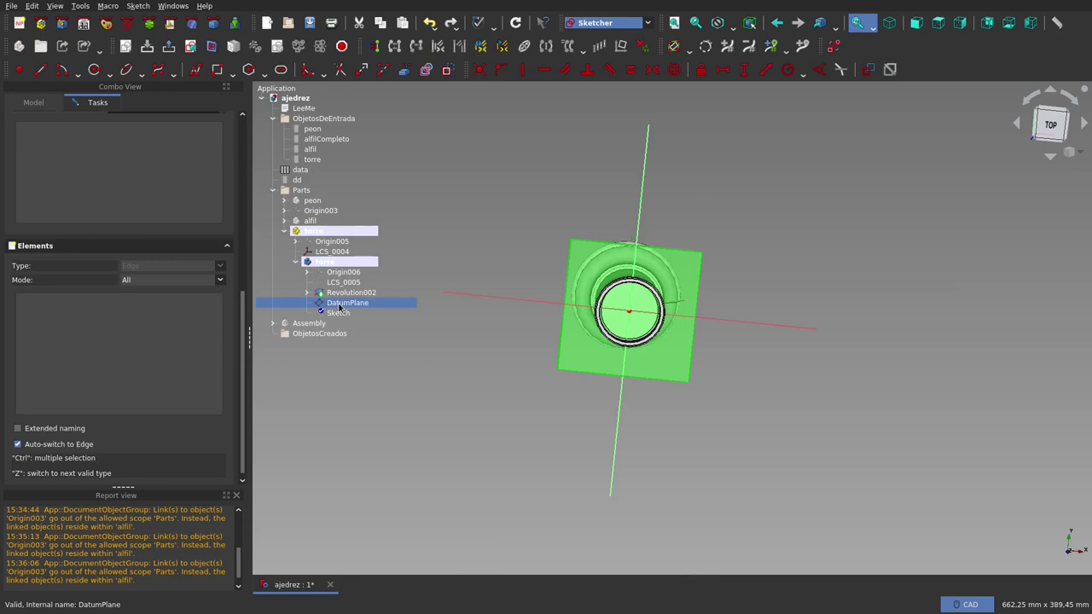
Hide the datum plane and switch to a zoomed top view centred on the rim.
key(space)
middle_drag(607, 281, 594, 242)
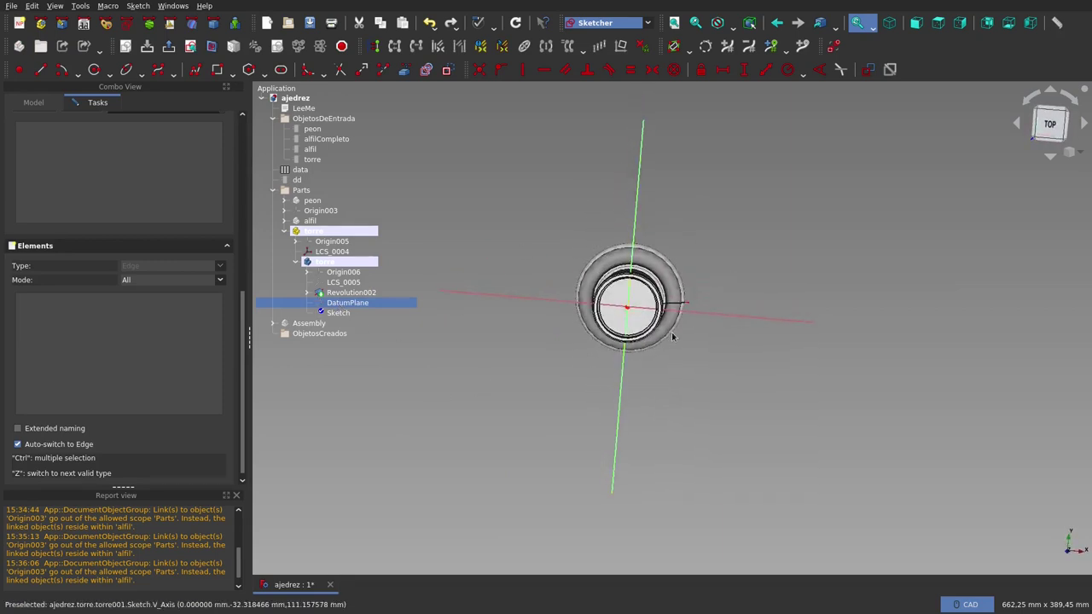
click(190, 46)
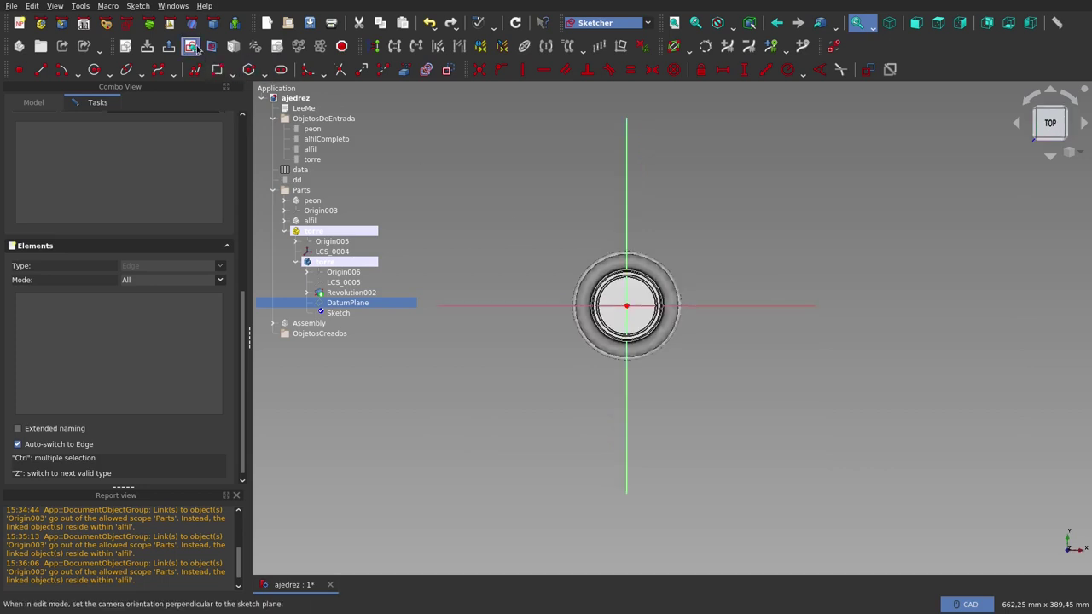
scroll(633, 294, up, 2)
scroll(633, 294, up, 3)
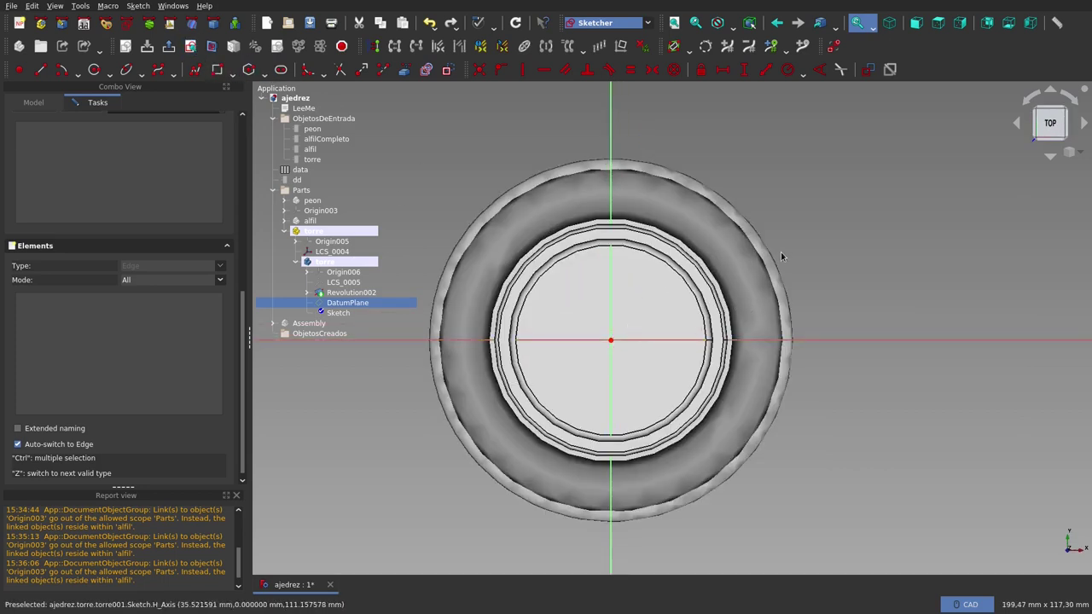
middle_drag(775, 256, 743, 216)
Draw a wedge polyline: two lines from the centre, closed by an arc across the rim.
click(205, 74)
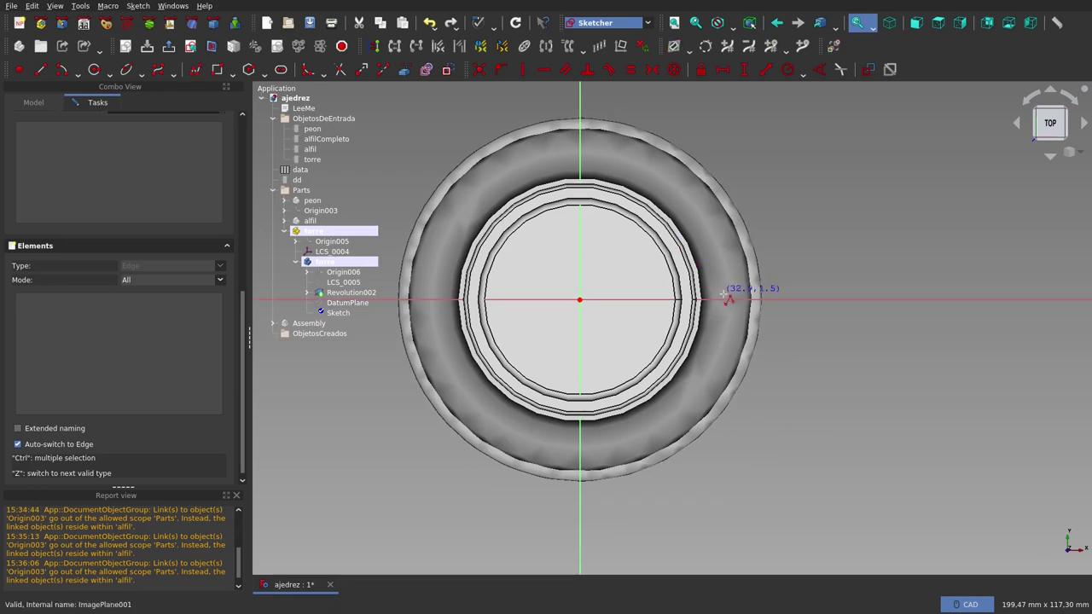
click(722, 299)
click(557, 322)
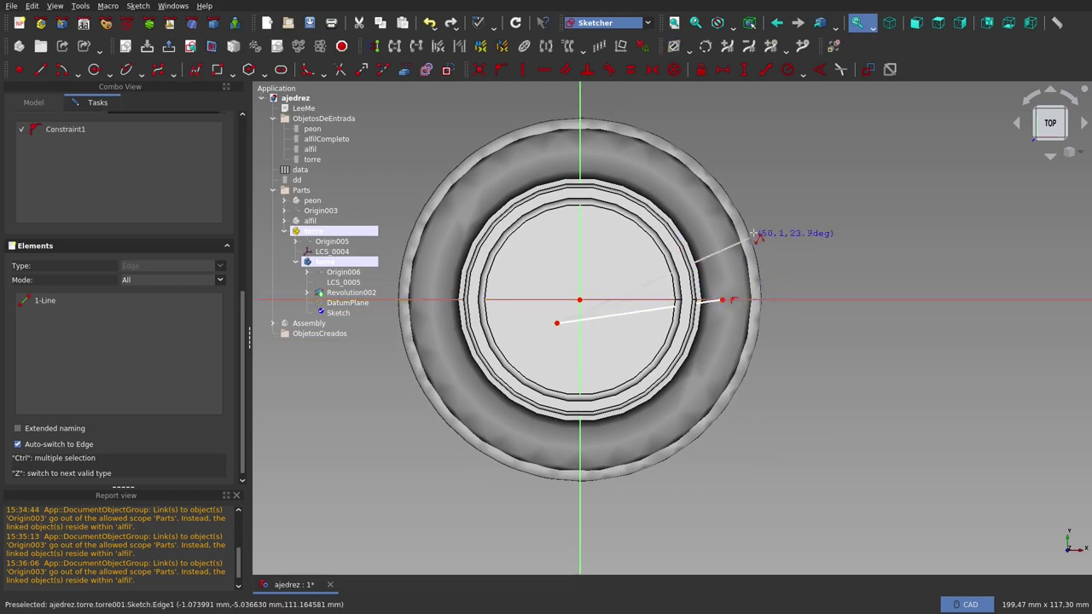
click(703, 250)
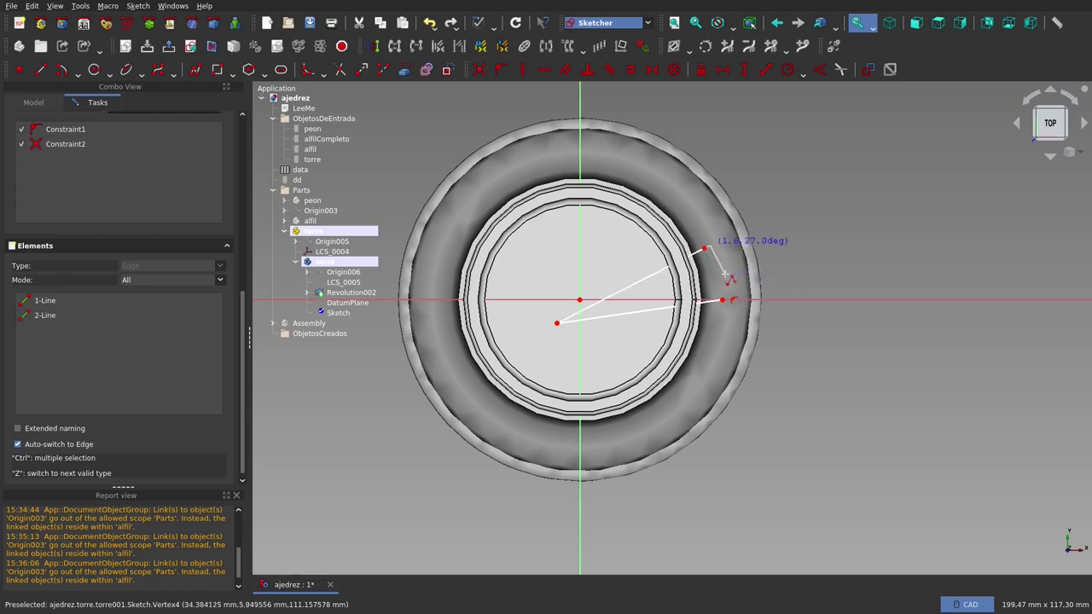
key(m)
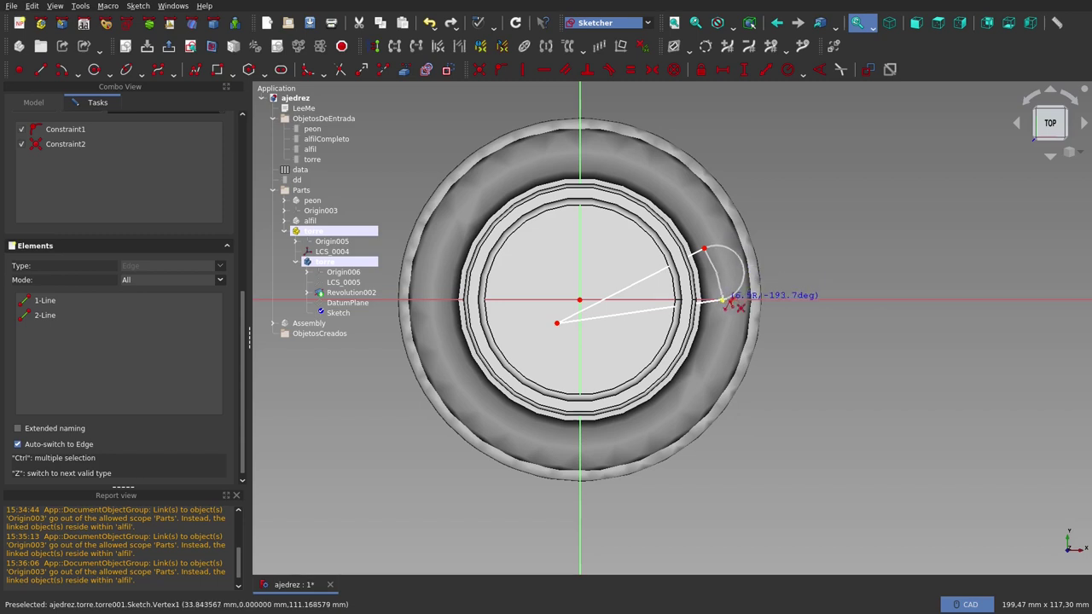
key(m)
key(m)
click(722, 300)
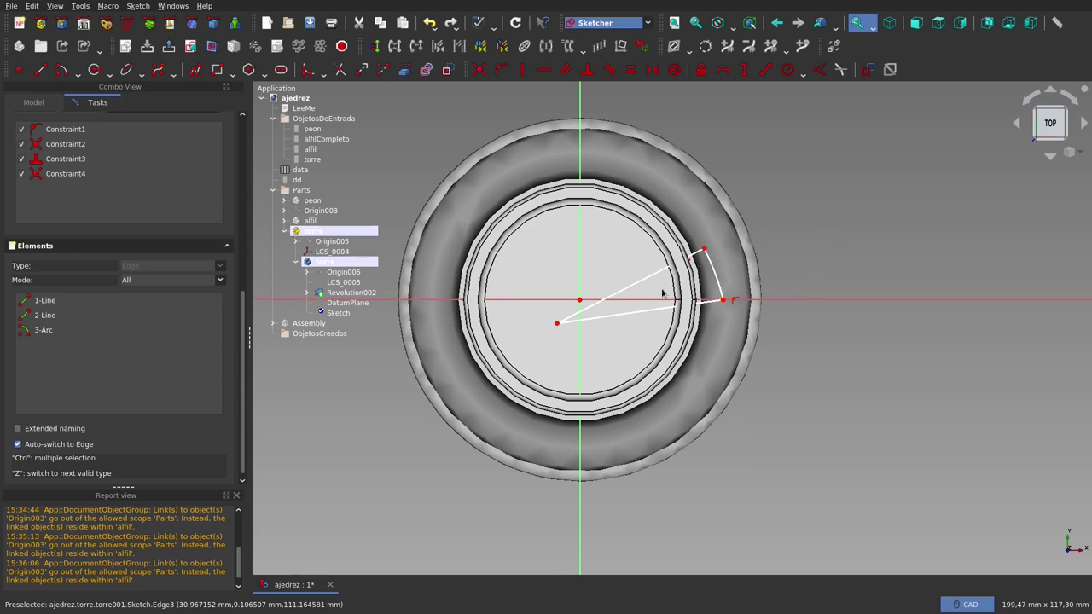
Make the wedge's inner endpoint coincident with the sketch origin.
click(556, 322)
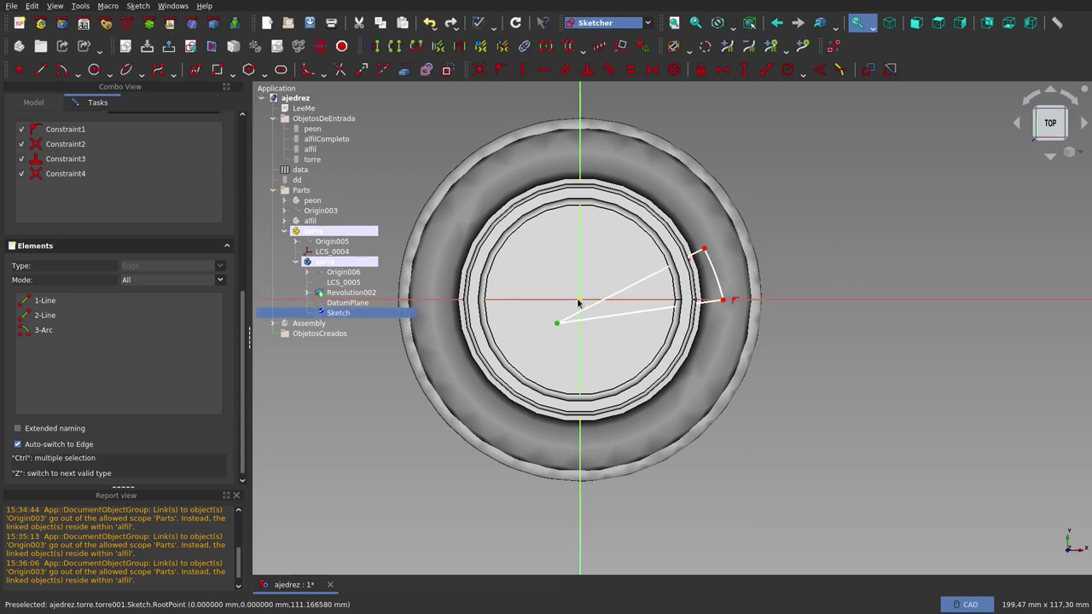
click(579, 300)
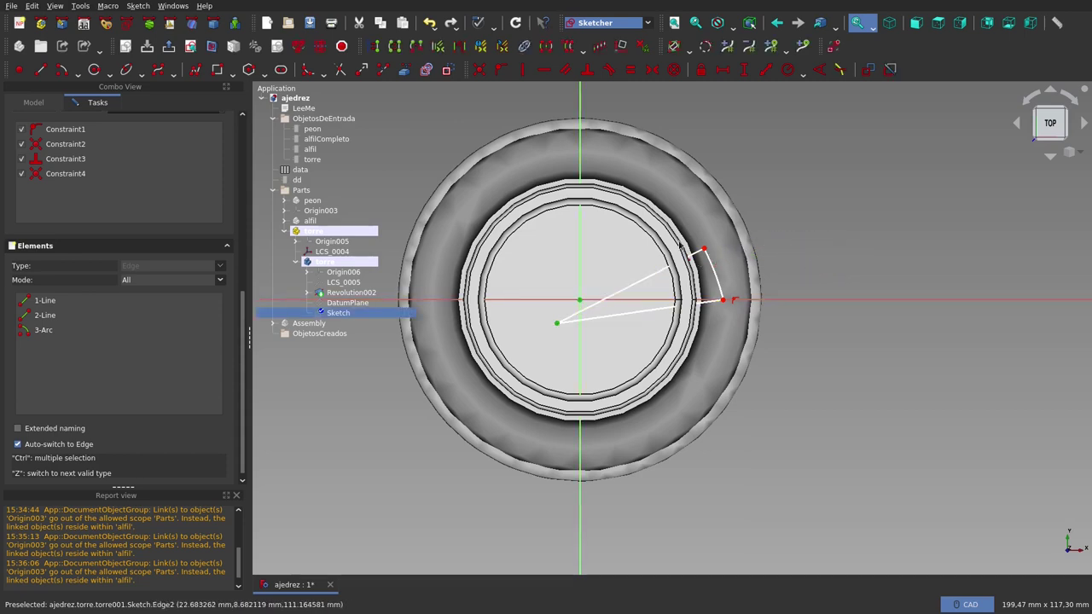
click(480, 69)
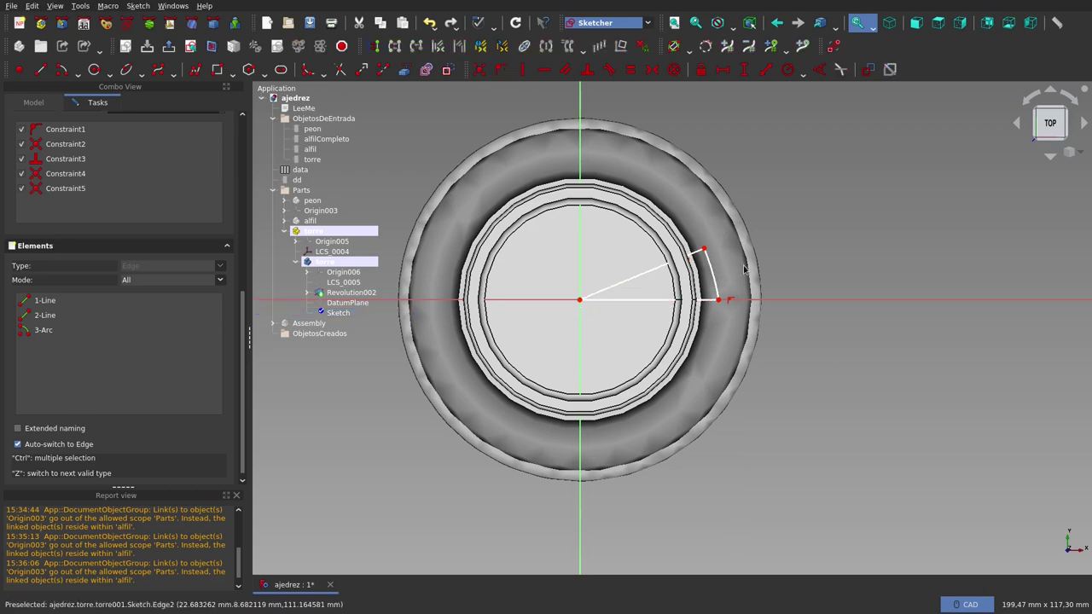
scroll(744, 270, up, 5)
scroll(743, 269, down, 5)
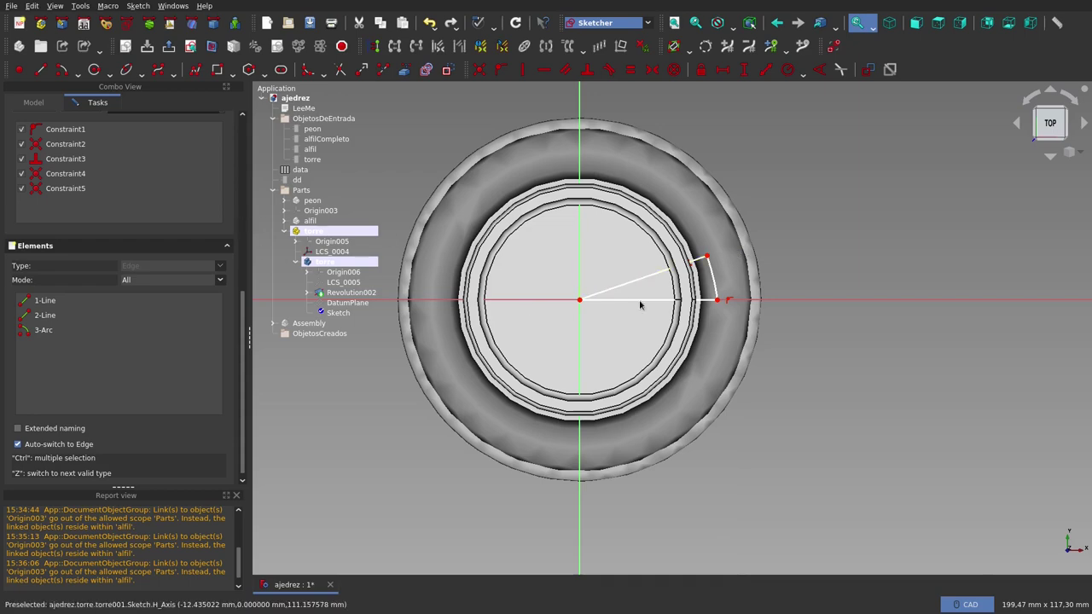
Orbit around the tower top to check the notch profile, then close the sketch.
middle_drag(691, 334, 738, 340)
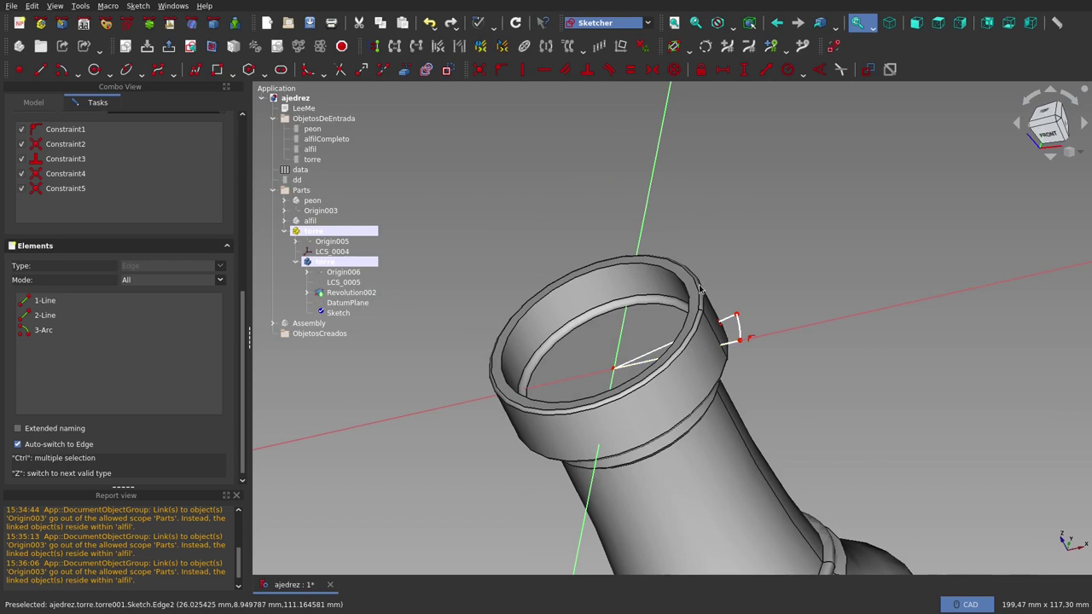
middle_drag(729, 332, 752, 338)
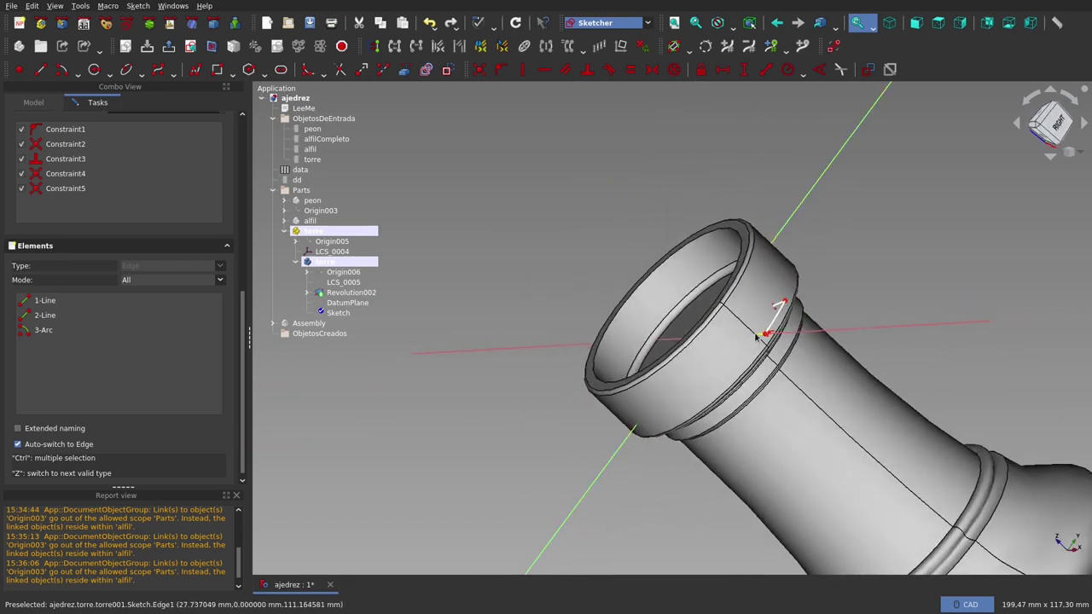
middle_drag(546, 209, 658, 261)
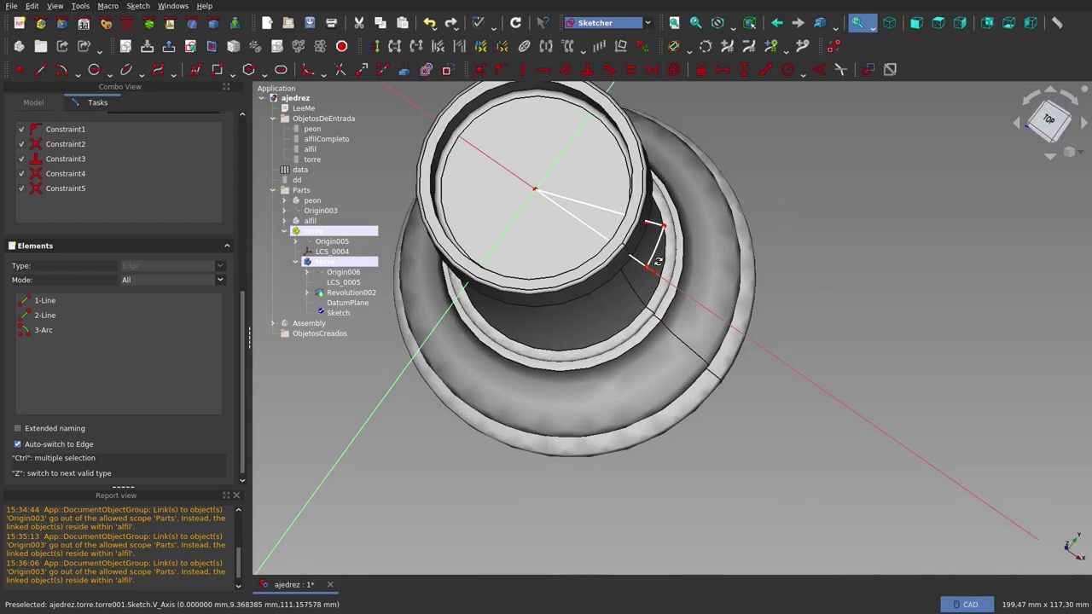
scroll(654, 264, down, 3)
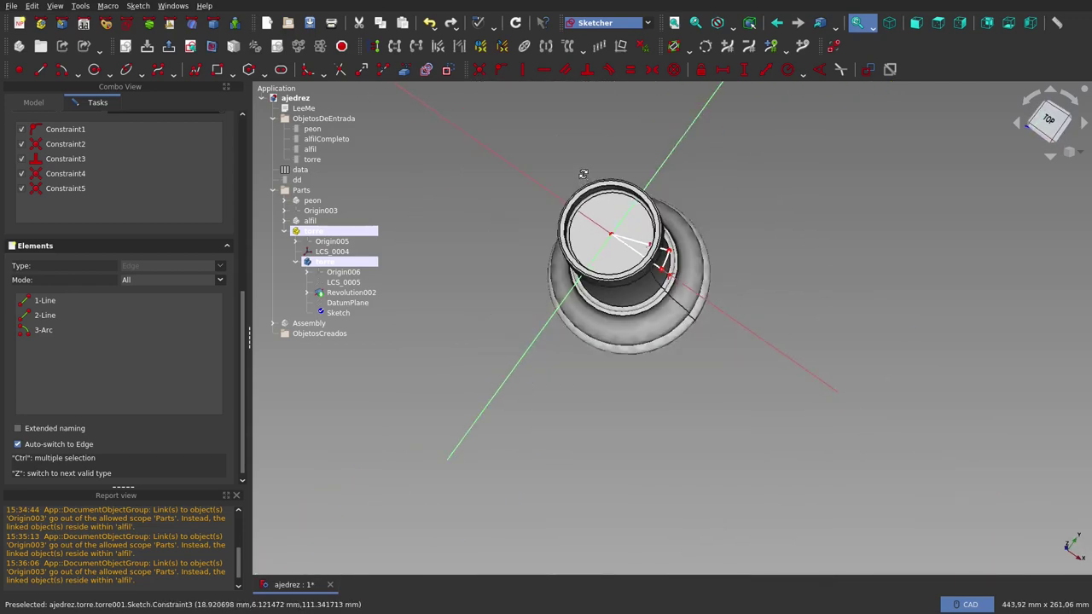
middle_drag(582, 174, 546, 192)
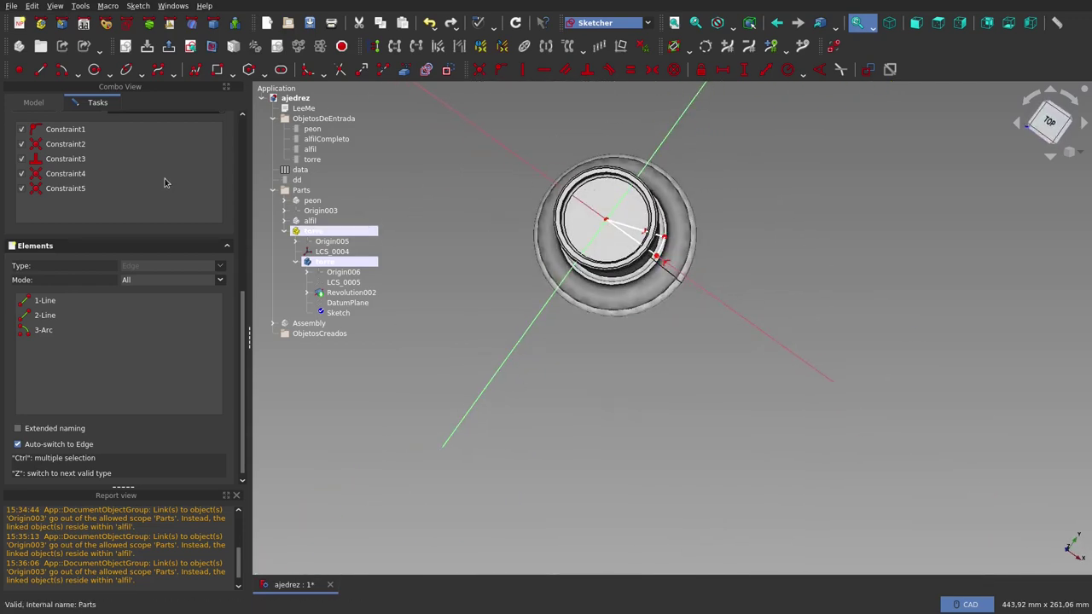
scroll(165, 179, up, 2)
scroll(166, 179, up, 2)
scroll(165, 179, up, 2)
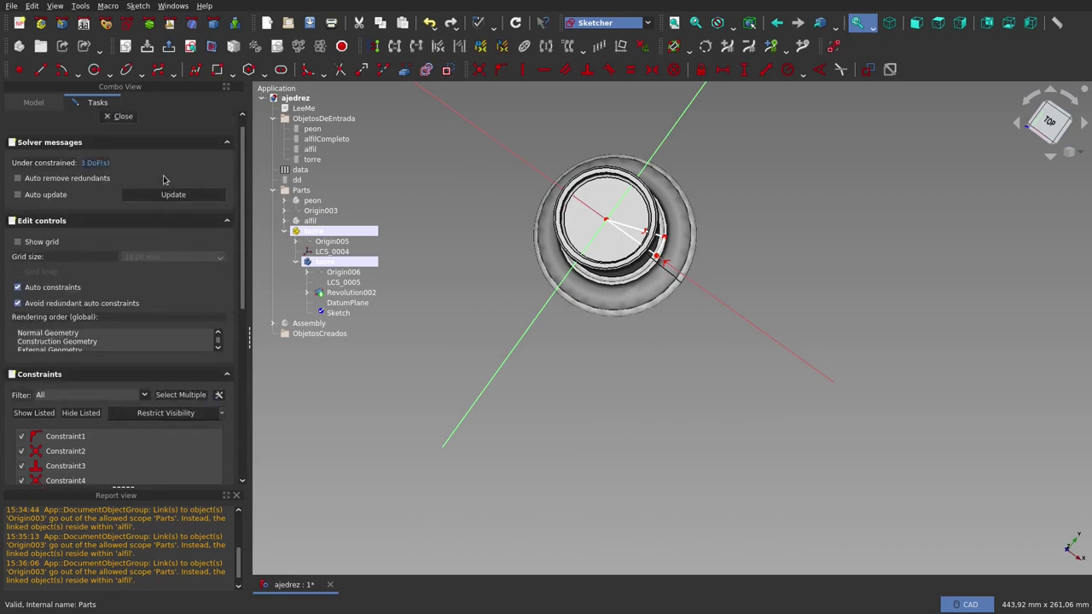
click(110, 120)
click(122, 122)
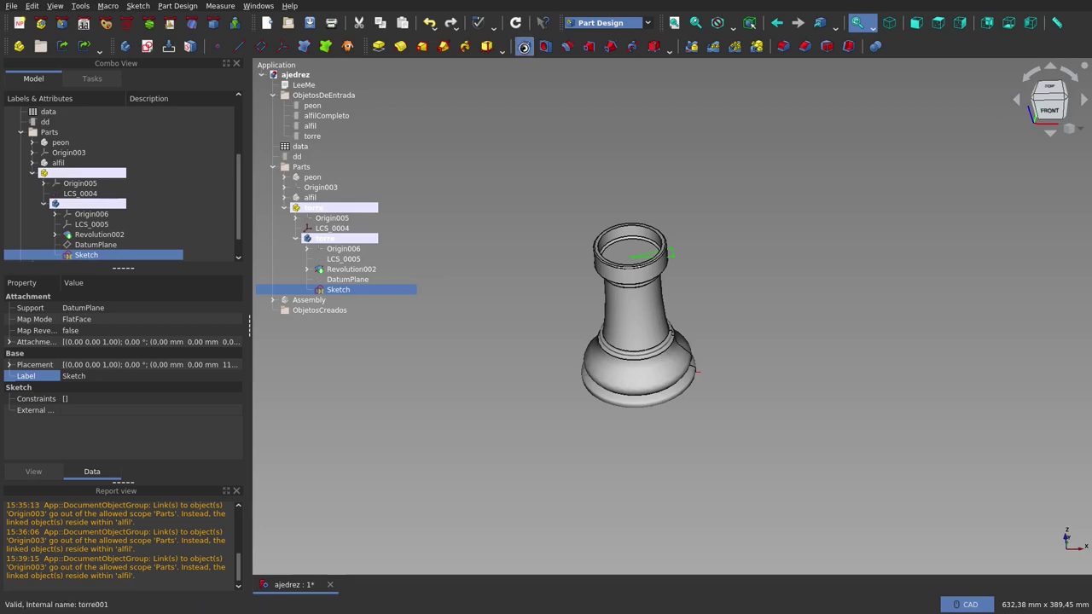
Pocket the wedge sketch Through all, reversed, and confirm Pocket001.
click(524, 46)
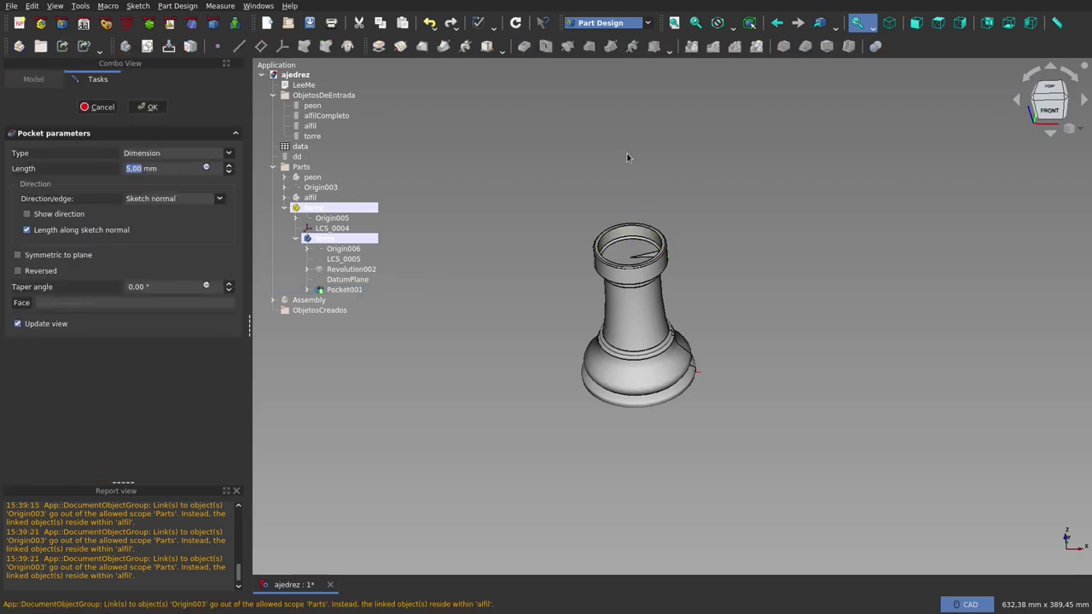
middle_drag(626, 157, 482, 252)
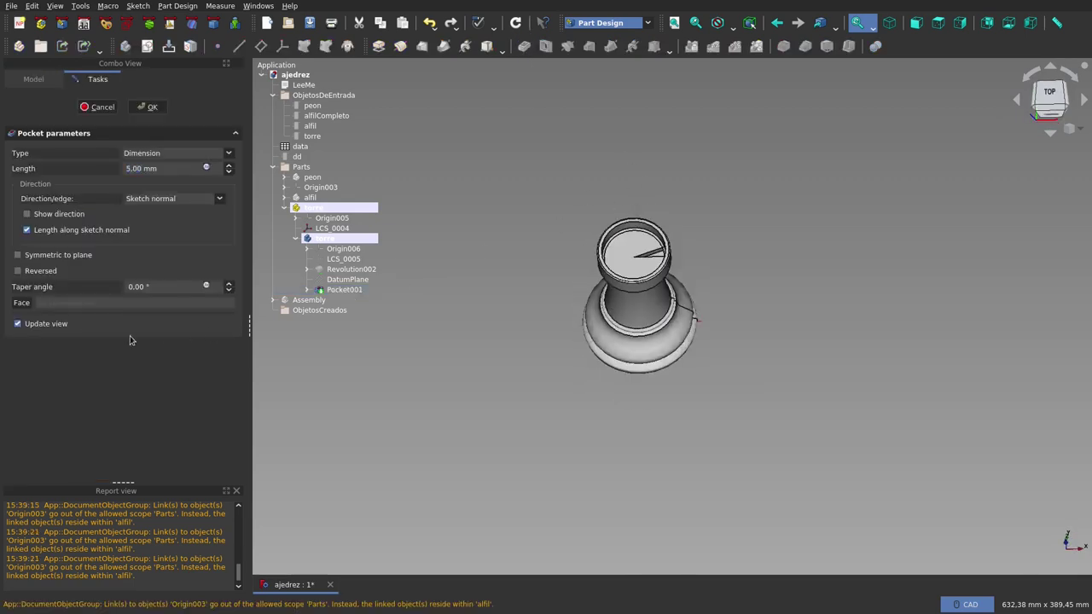
click(26, 272)
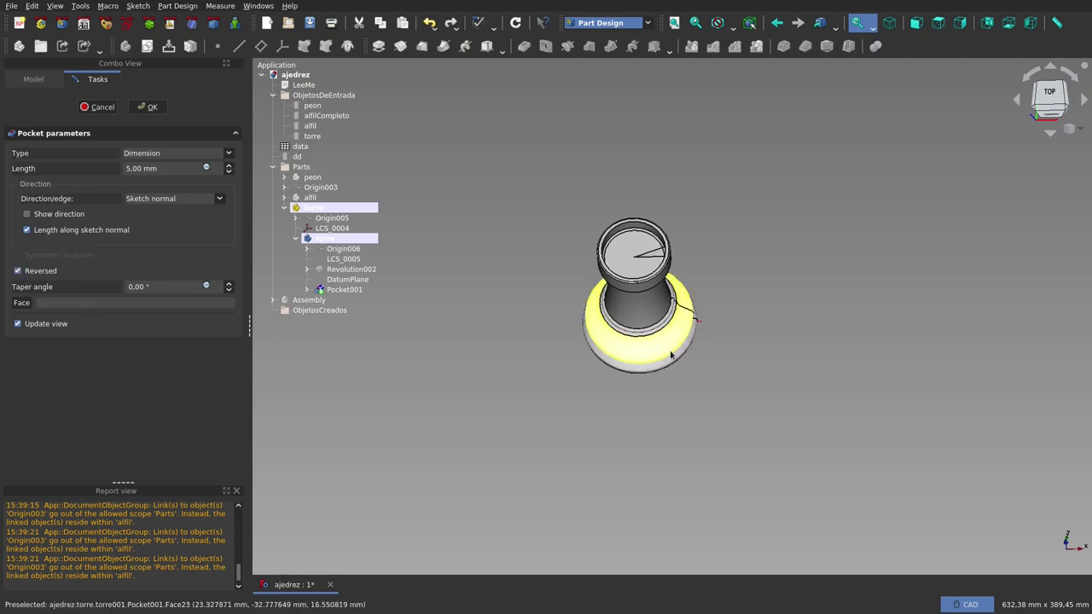
click(180, 158)
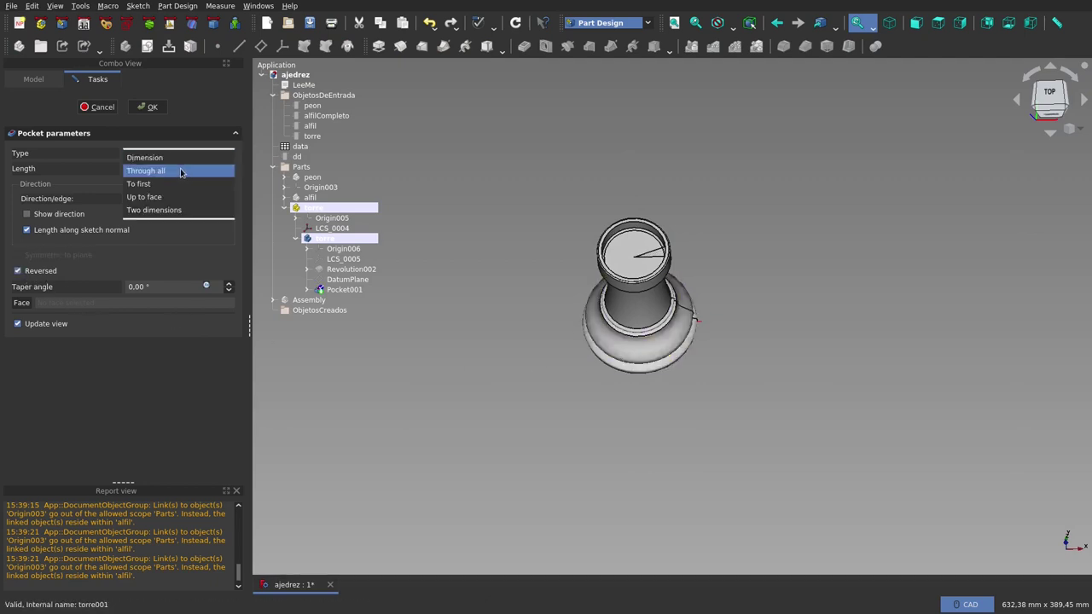
click(145, 167)
mouse_move(656, 292)
middle_down()
mouse_move(651, 309)
mouse_move(639, 252)
mouse_move(646, 258)
middle_up()
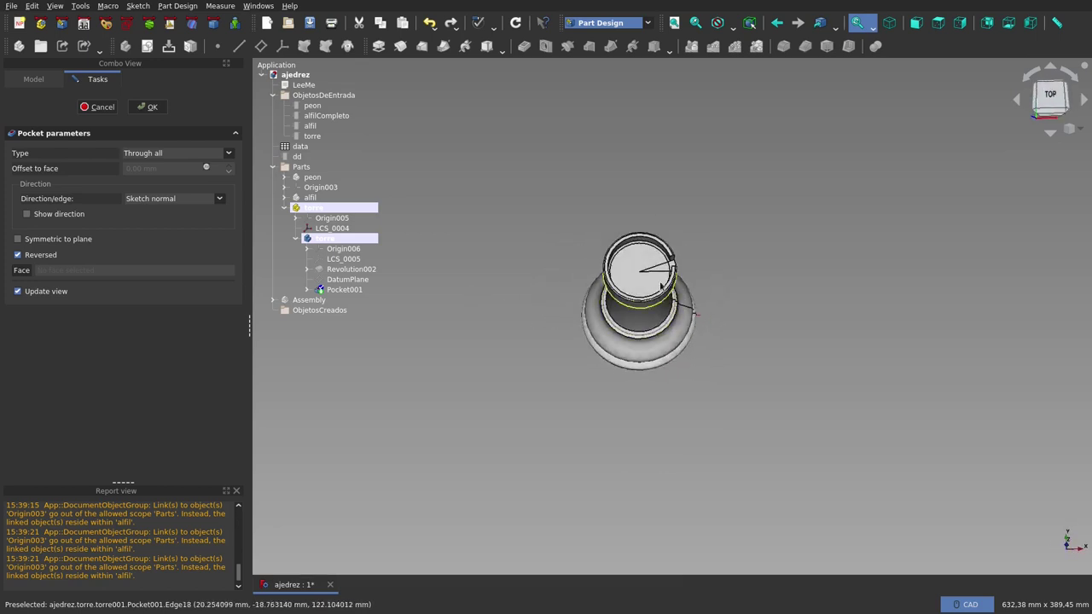
scroll(659, 268, up, 2)
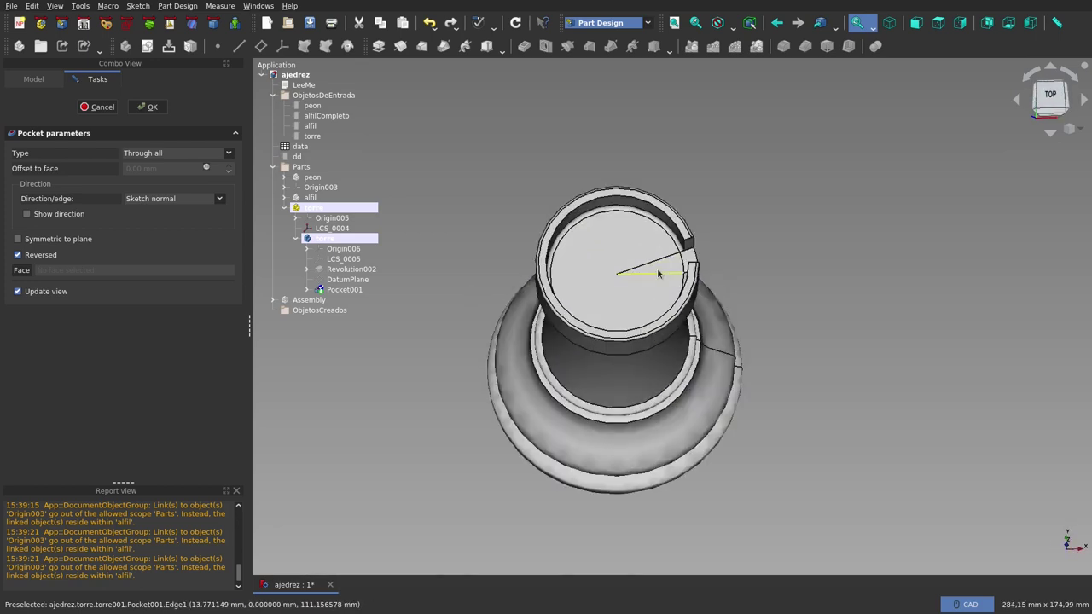
scroll(659, 269, up, 3)
scroll(660, 269, up, 2)
scroll(660, 270, down, 3)
scroll(658, 274, down, 2)
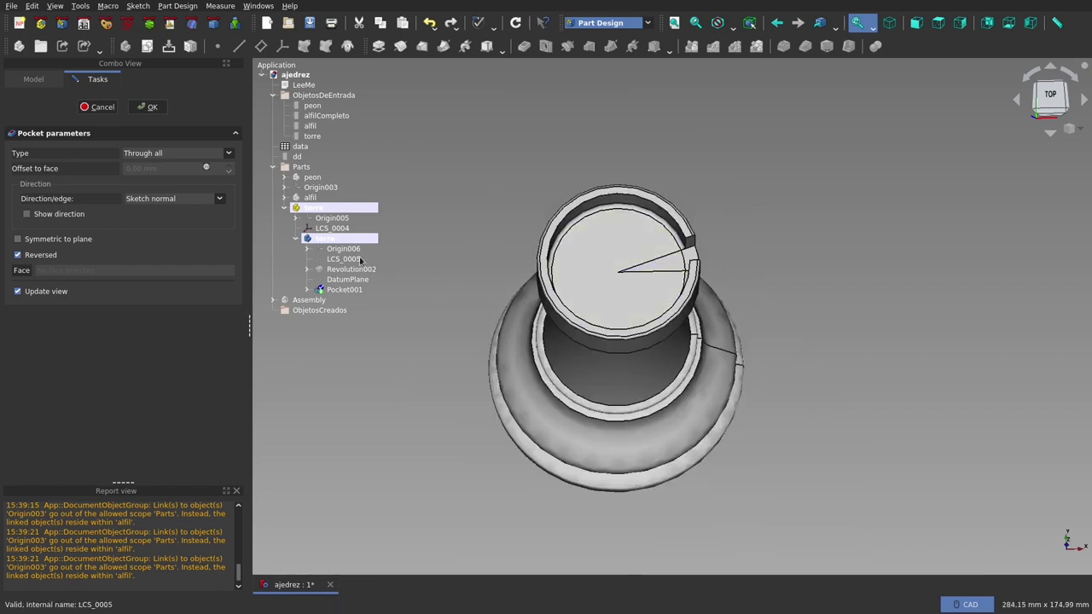
click(150, 107)
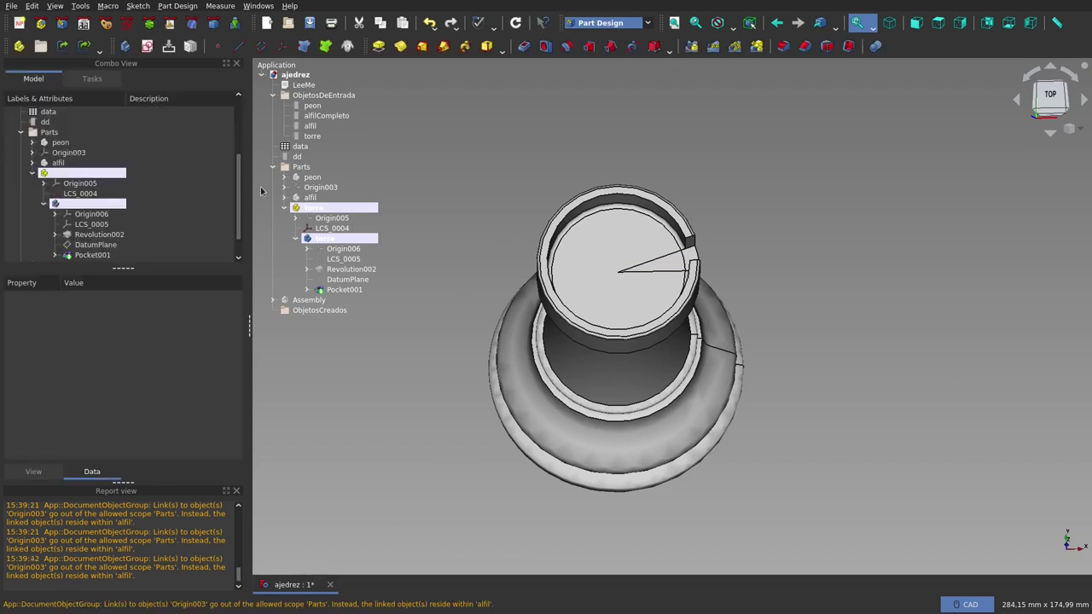
Polar-pattern Pocket001 six times around the Base Z axis over 360°.
click(348, 291)
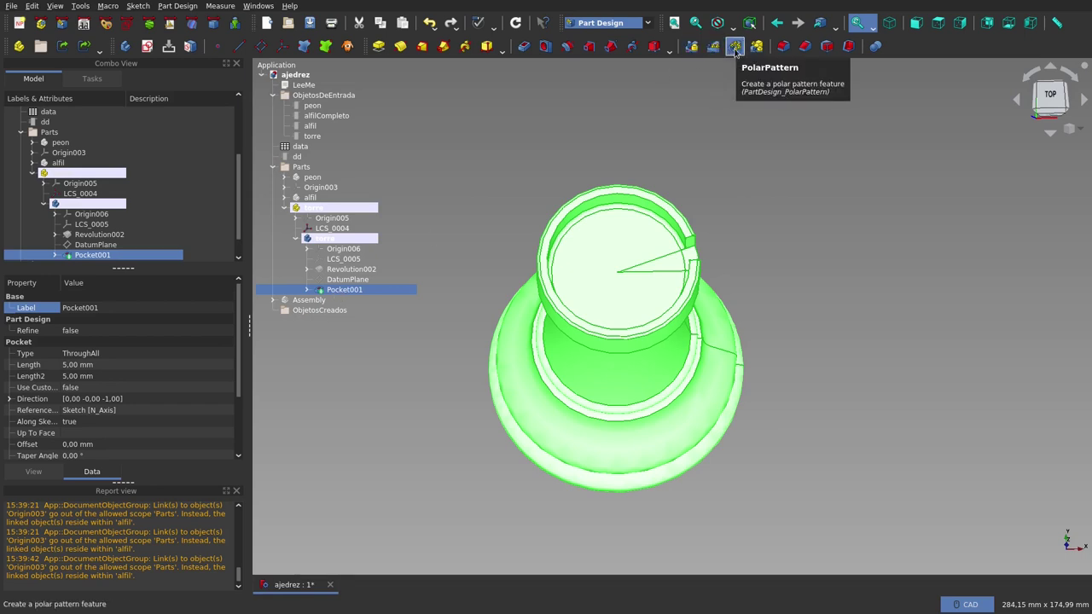
click(735, 47)
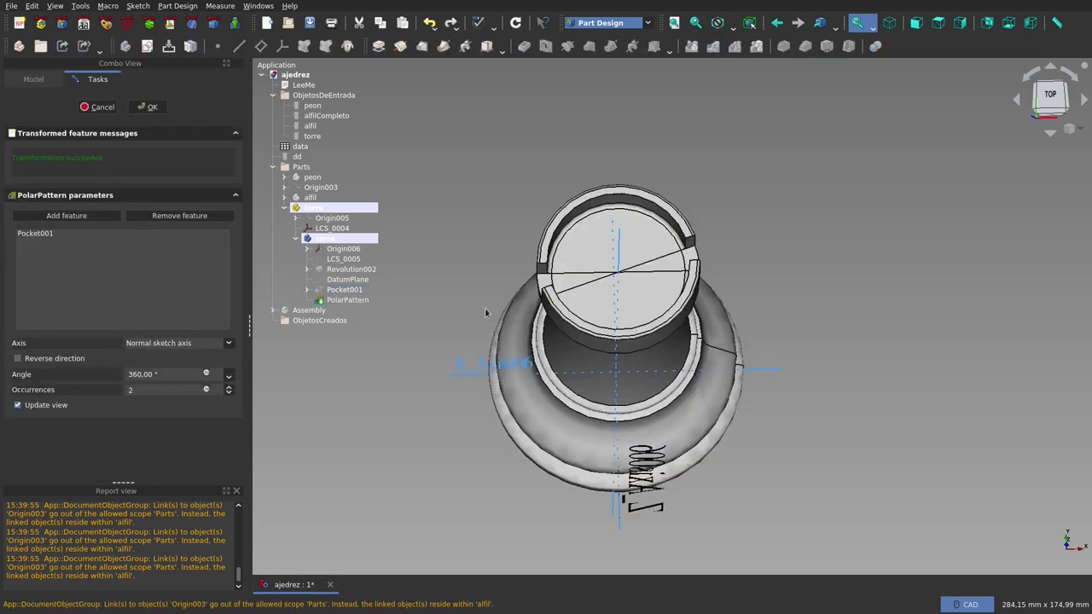
click(222, 350)
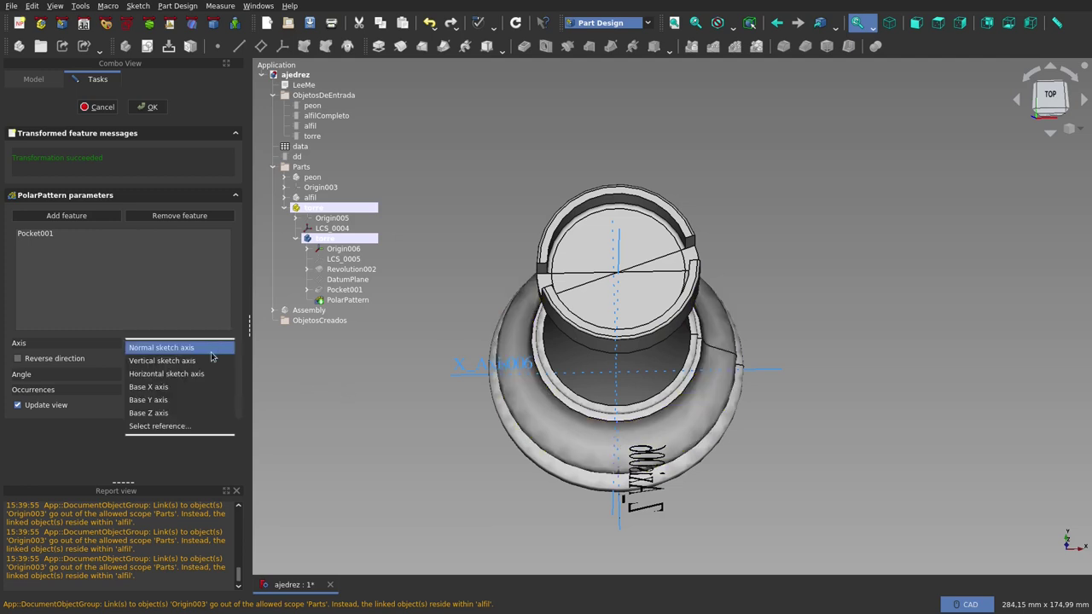
click(209, 427)
middle_drag(453, 338, 621, 117)
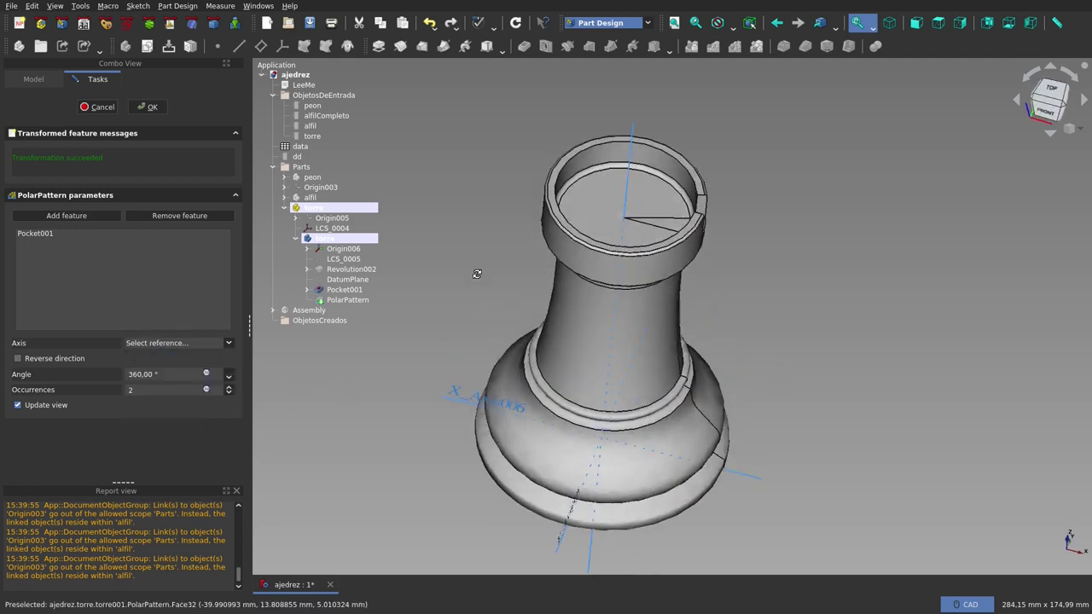
click(622, 117)
text(6)
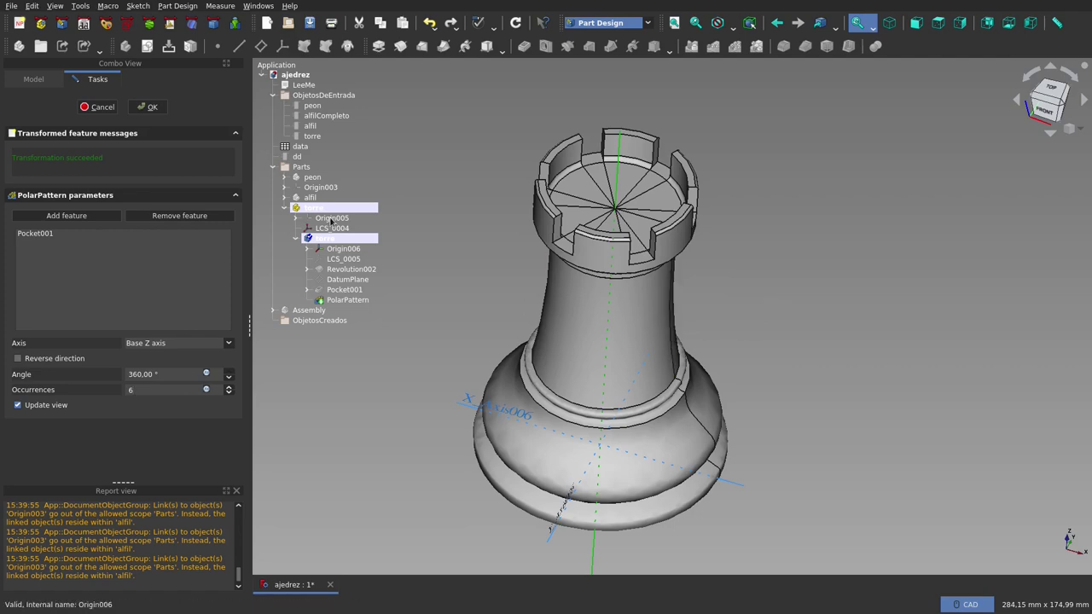
click(147, 107)
mouse_move(777, 273)
middle_down()
mouse_move(754, 325)
mouse_move(743, 194)
middle_up()
Inspect the notched battlements up close, then select DatumPlane to show its properties.
scroll(750, 240, down, 3)
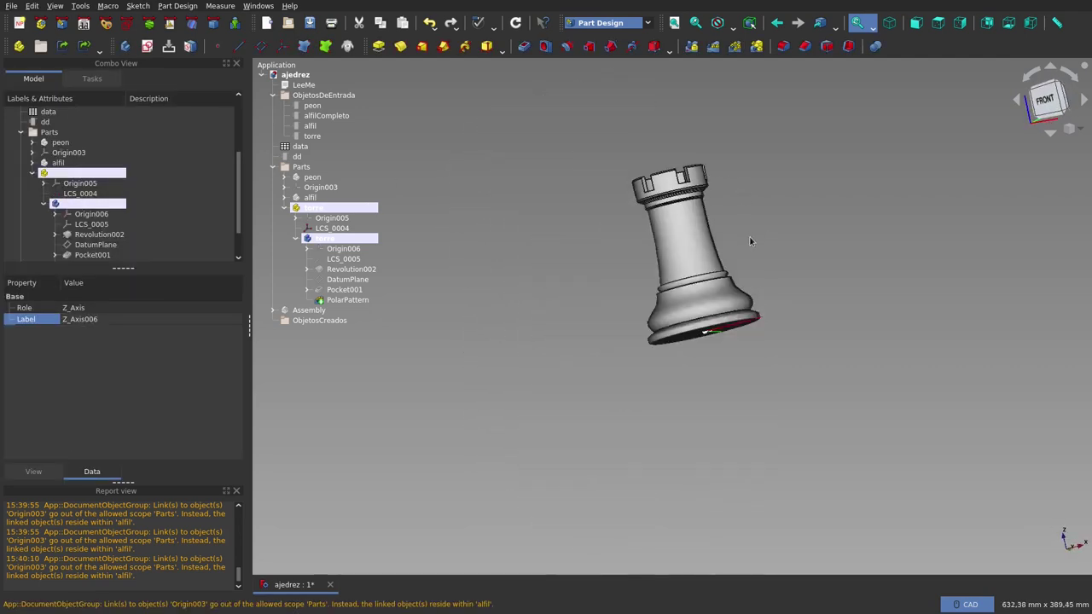
mouse_move(750, 240)
middle_down()
mouse_move(693, 260)
mouse_move(679, 240)
middle_up()
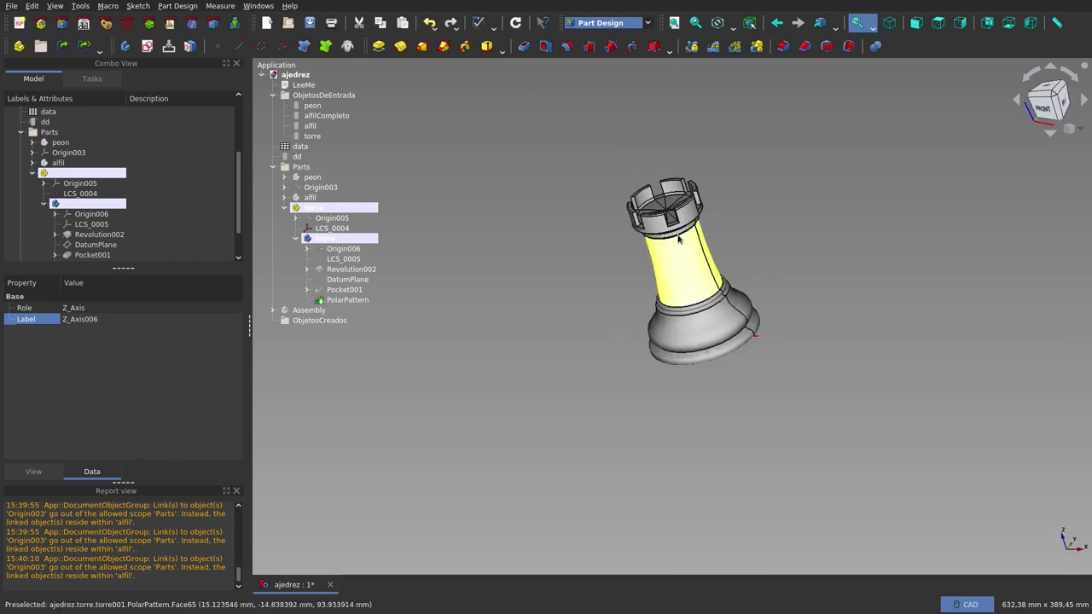
scroll(679, 238, up, 3)
scroll(672, 227, up, 3)
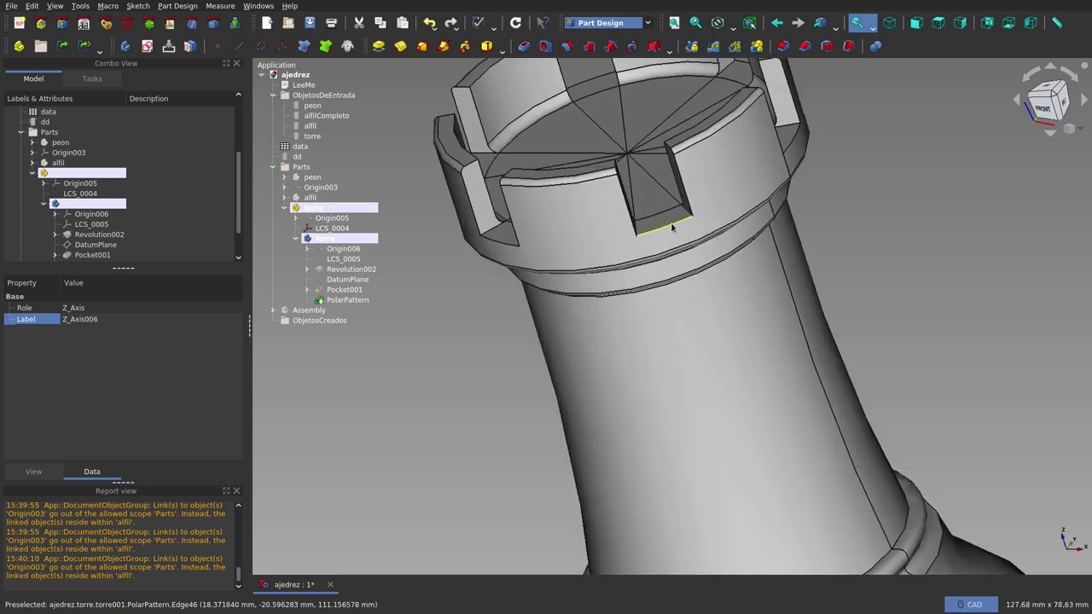
middle_drag(672, 227, 653, 220)
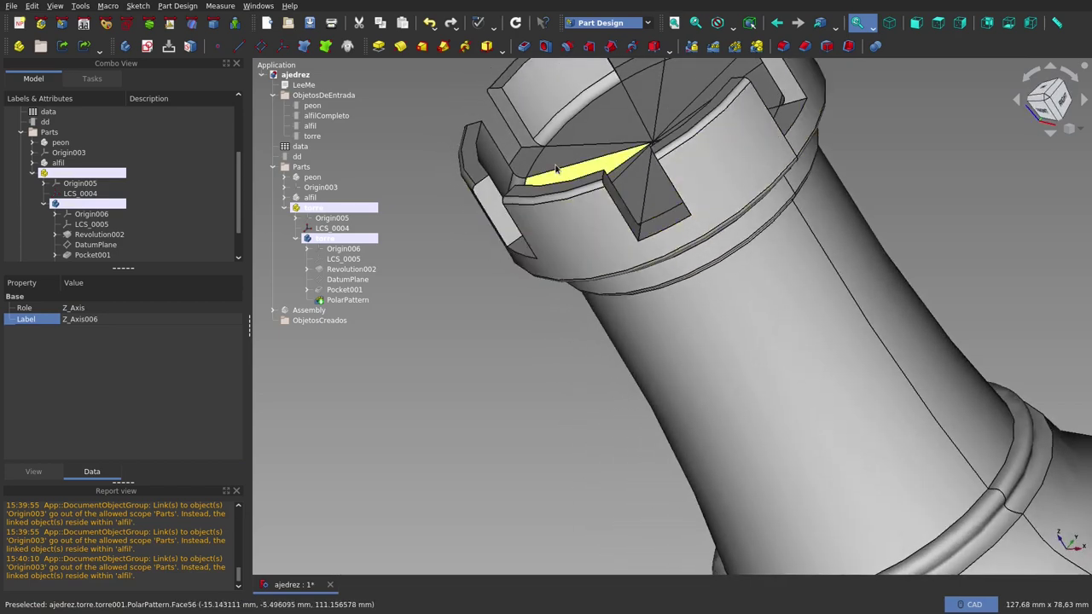
scroll(526, 154, up, 3)
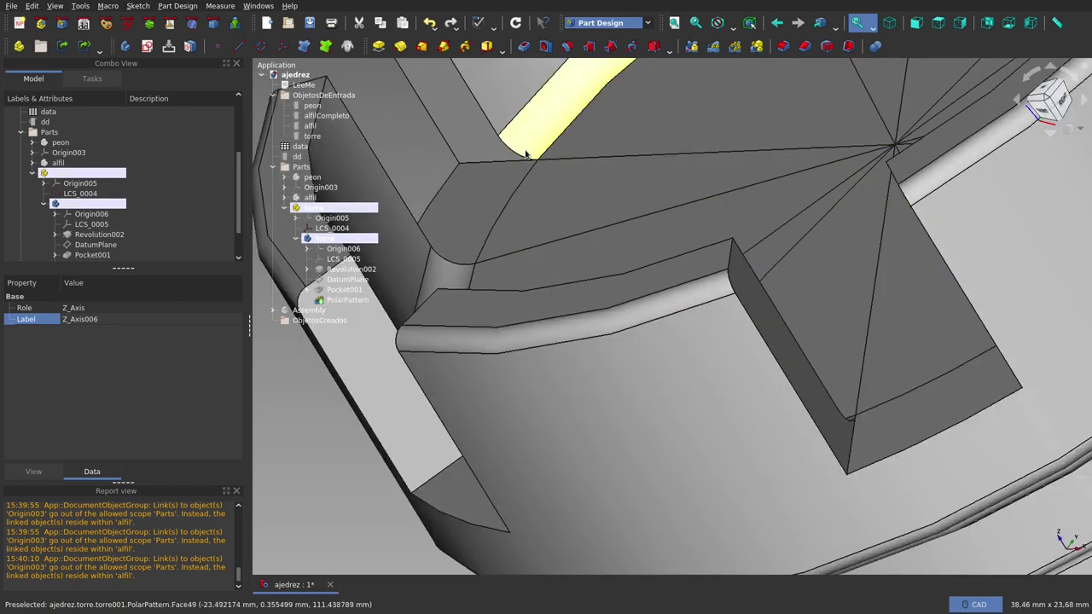
scroll(526, 155, down, 2)
scroll(526, 154, down, 5)
mouse_move(646, 195)
middle_down()
mouse_move(727, 179)
mouse_move(731, 196)
middle_up()
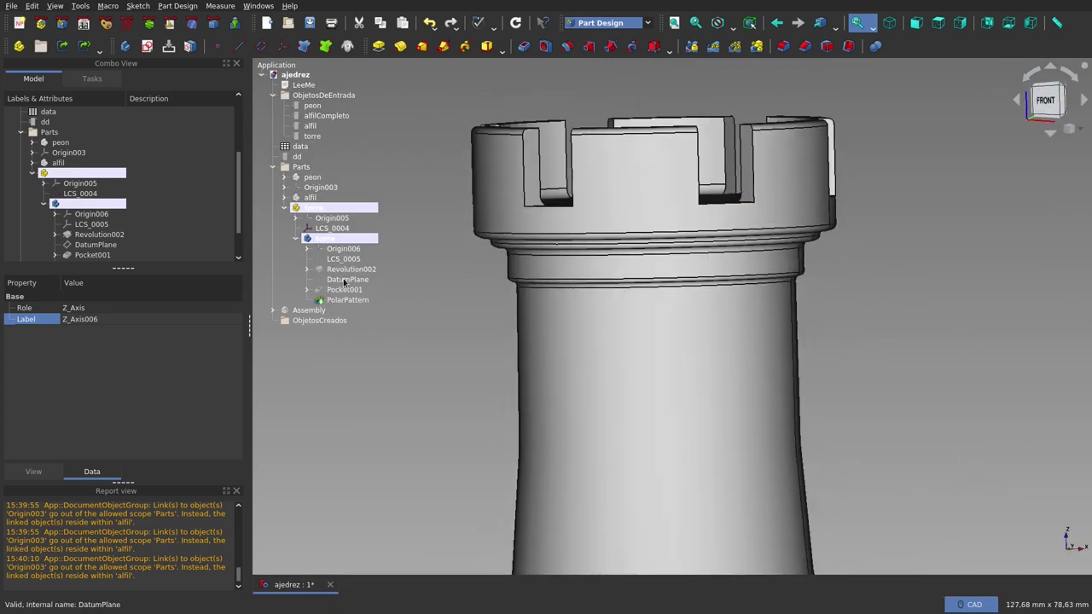
click(344, 281)
scroll(239, 217, down, 1)
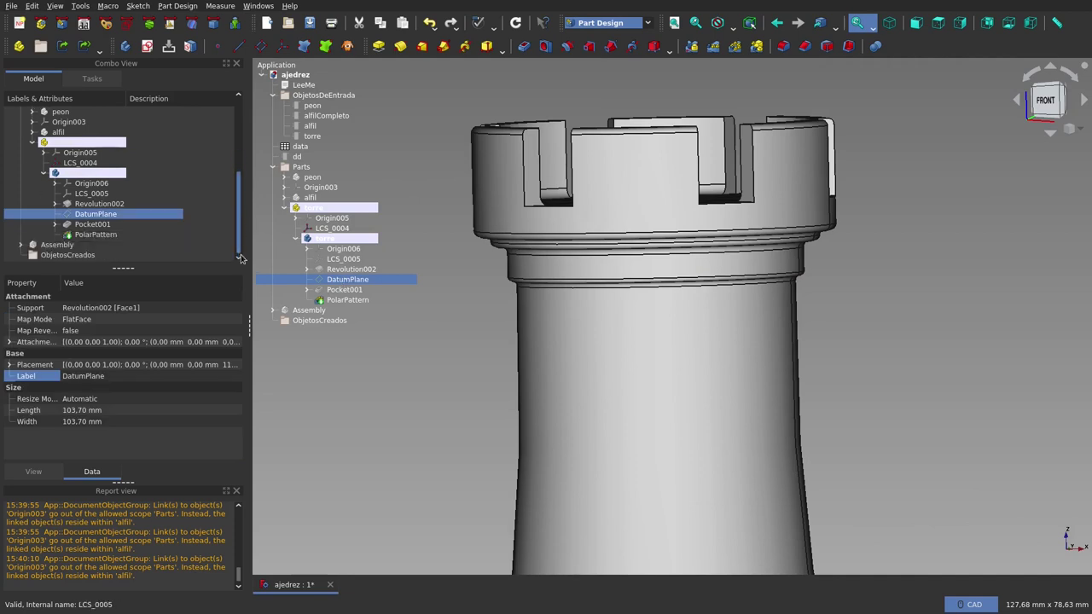
Change the DatumPlane's Attachment Offset z position from 1 mm to 4 mm.
click(10, 341)
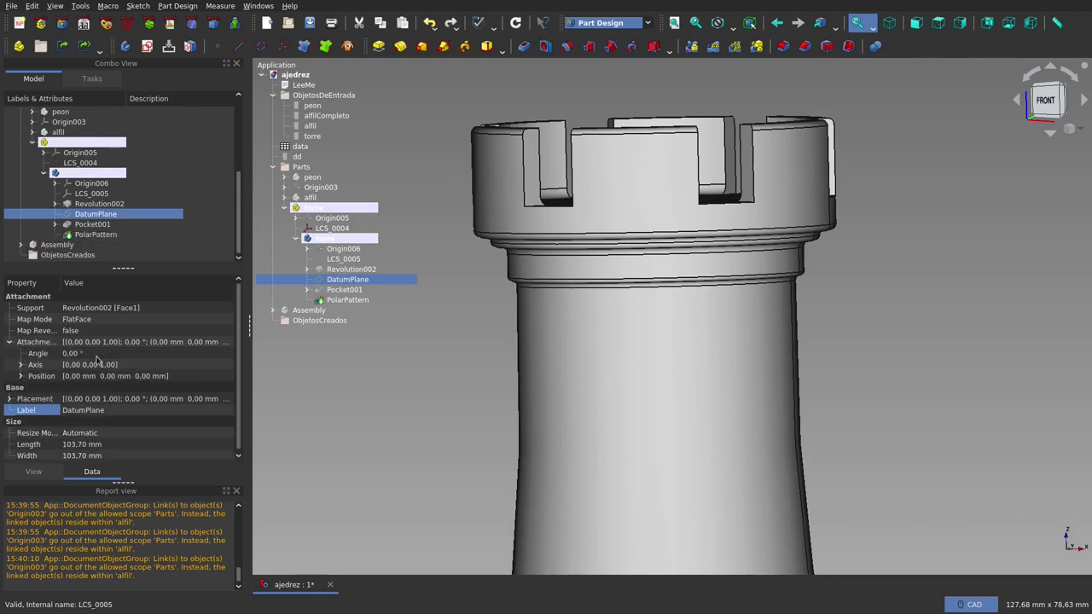
click(22, 376)
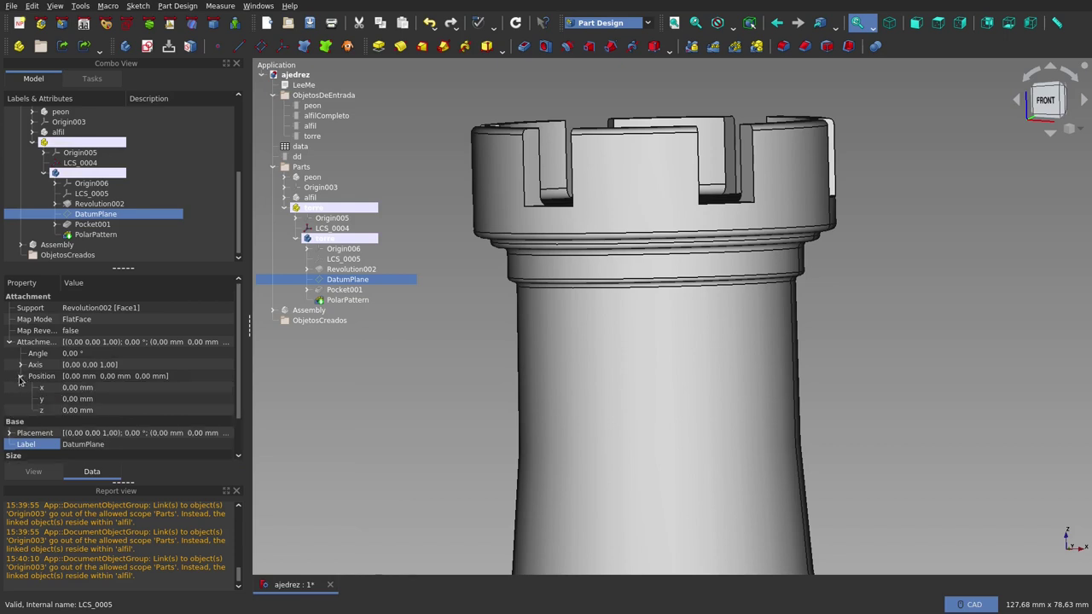
click(104, 411)
text(4)
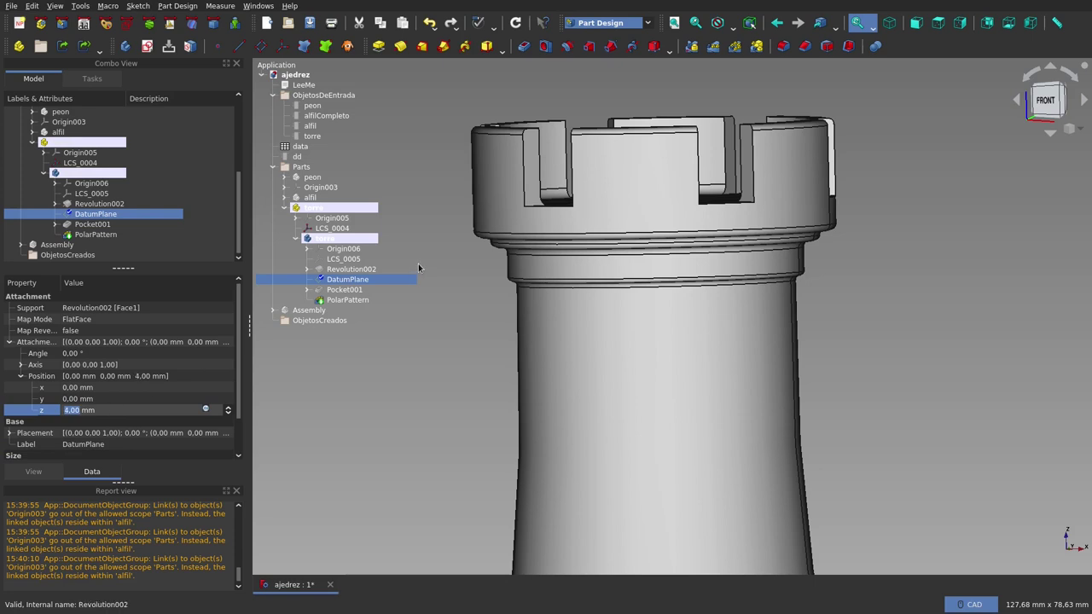
text(1)
key(BackSpace)
key(Return)
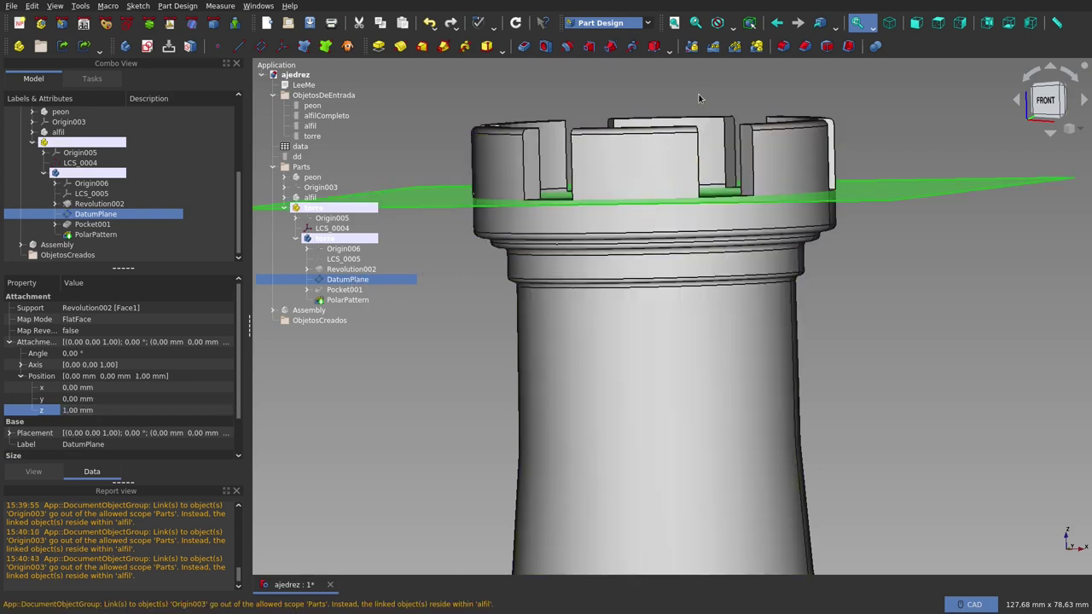
click(111, 410)
Reselect the DatumPlane and hide it from the view.
scroll(113, 410, up, 1)
scroll(115, 410, up, 1)
scroll(116, 410, up, 1)
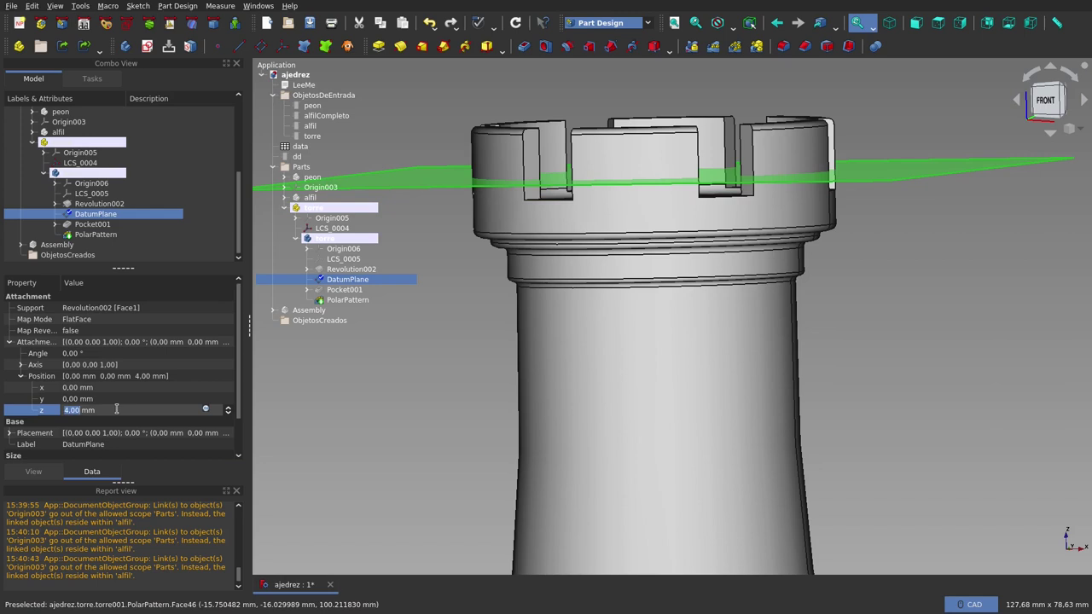
click(433, 407)
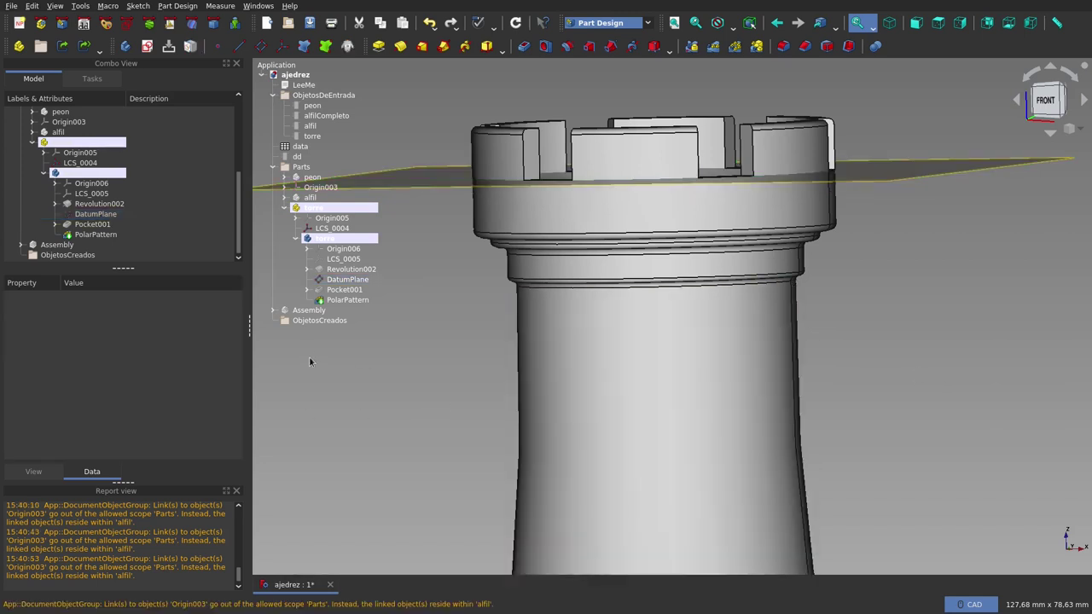
click(348, 281)
key(space)
scroll(504, 341, down, 3)
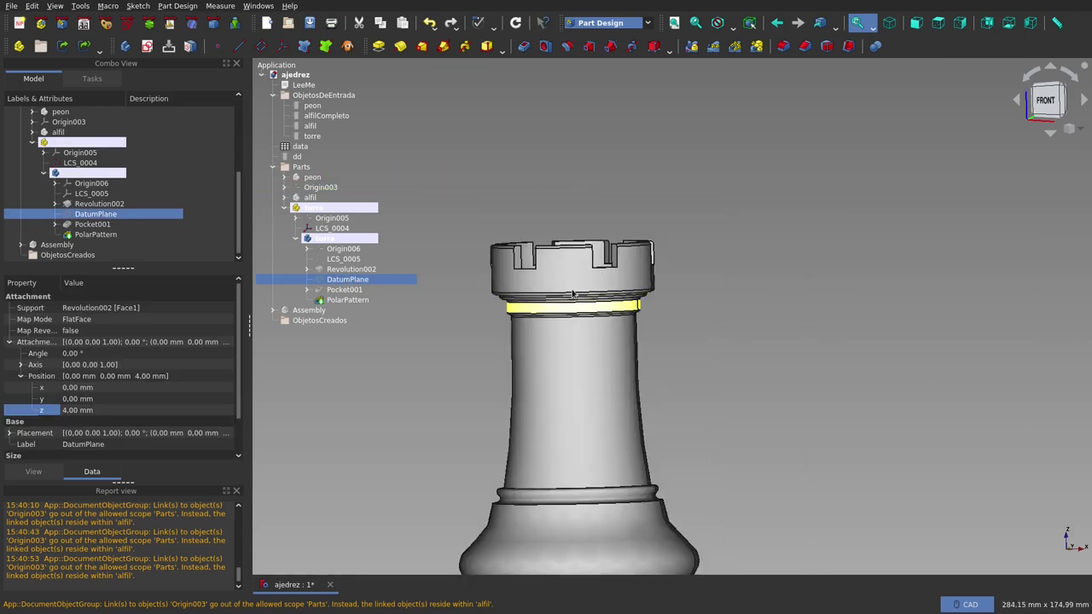
mouse_move(504, 341)
middle_down()
mouse_move(623, 327)
mouse_move(548, 298)
mouse_move(398, 312)
mouse_move(677, 296)
mouse_move(628, 333)
middle_up()
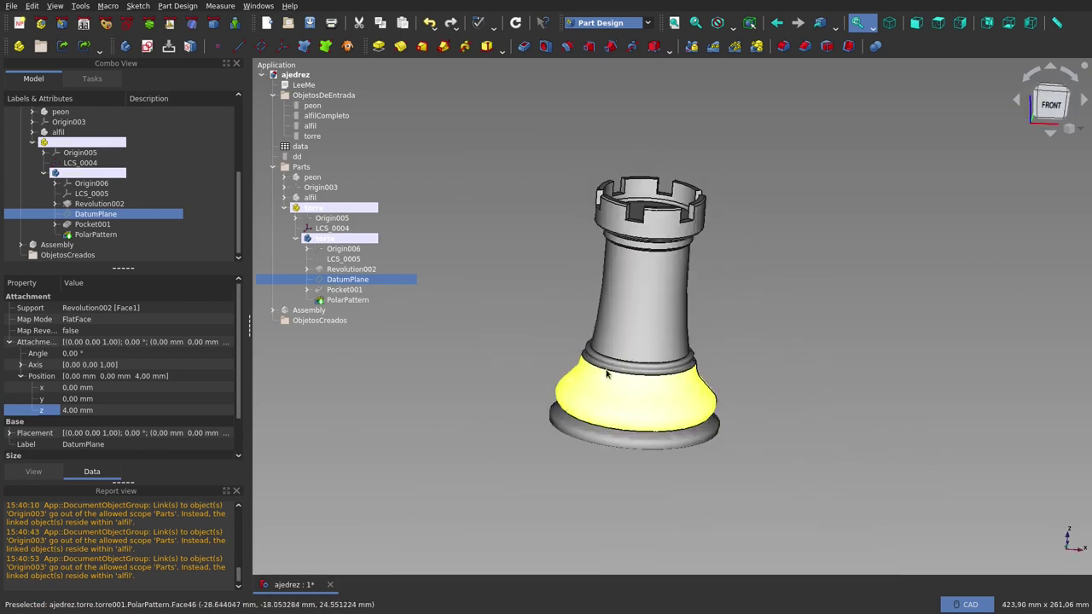
click(773, 288)
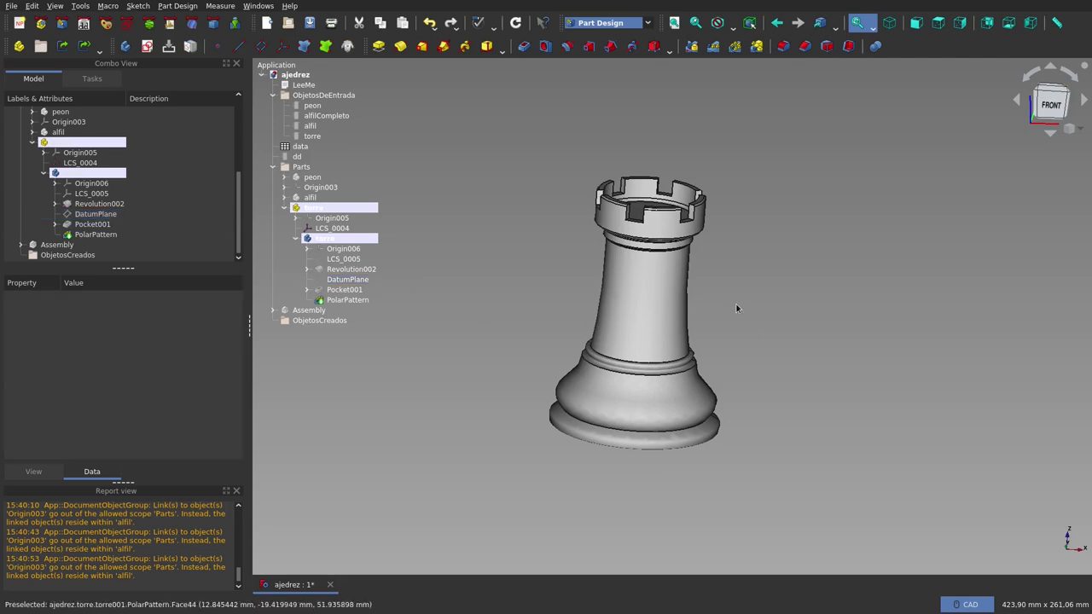
mouse_move(737, 307)
middle_down()
mouse_move(486, 286)
mouse_move(698, 285)
mouse_move(575, 290)
middle_up()
click(554, 290)
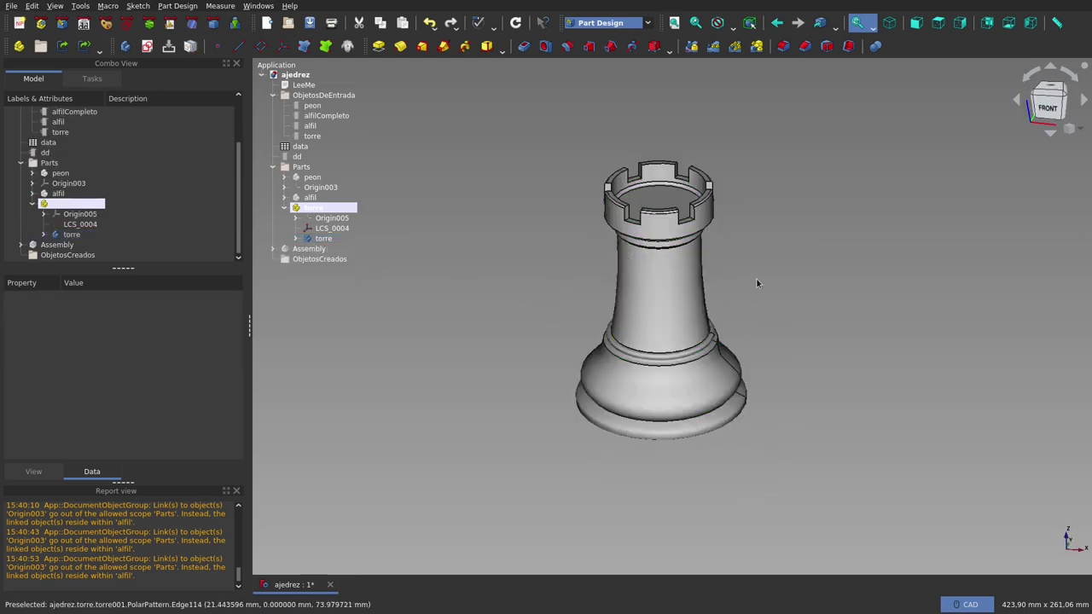
scroll(756, 282, up, 2)
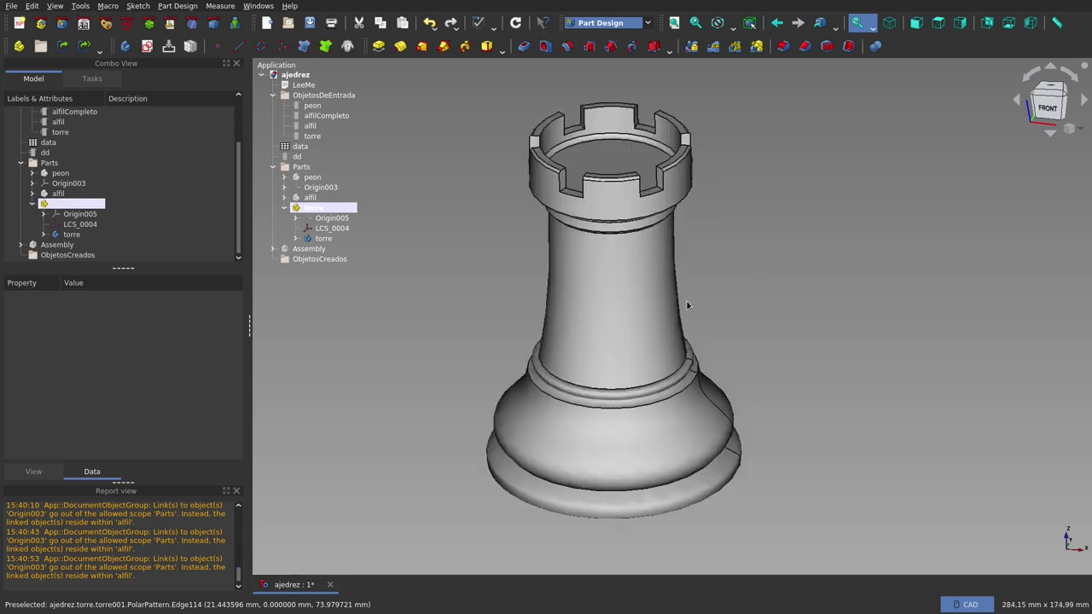
mouse_move(773, 249)
middle_down()
mouse_move(753, 177)
mouse_move(782, 227)
middle_up()
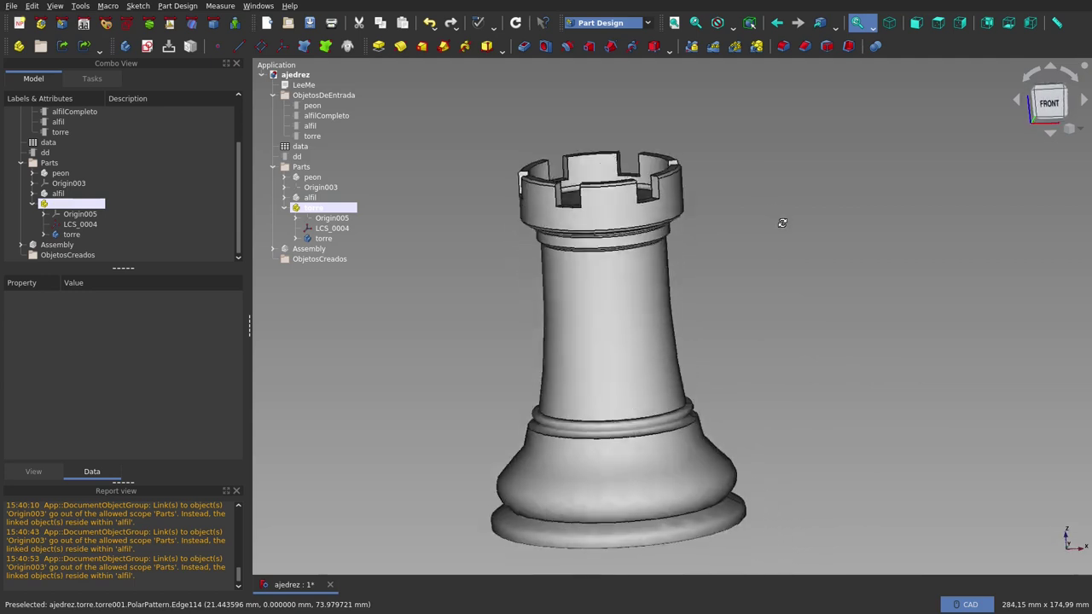
scroll(778, 256, down, 4)
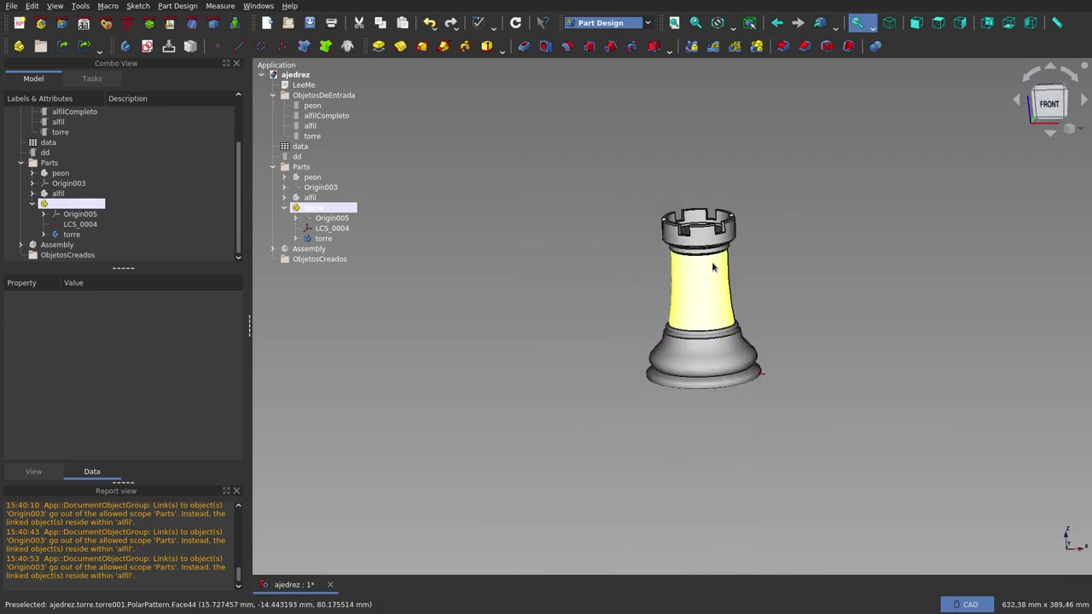
scroll(709, 264, up, 4)
mouse_move(814, 288)
middle_down()
mouse_move(571, 329)
mouse_move(924, 220)
mouse_move(883, 303)
middle_up()
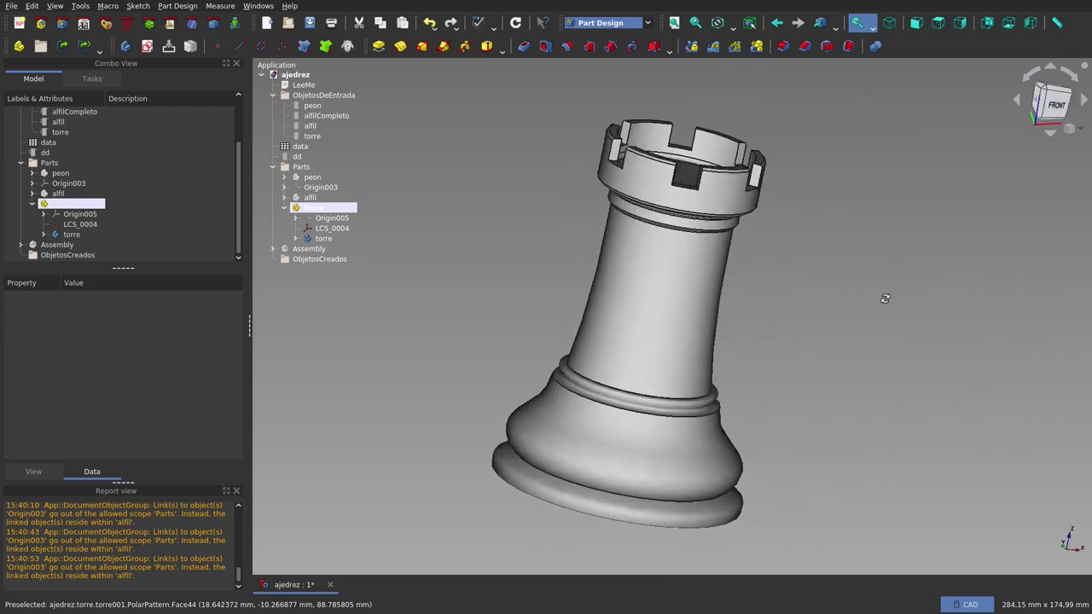